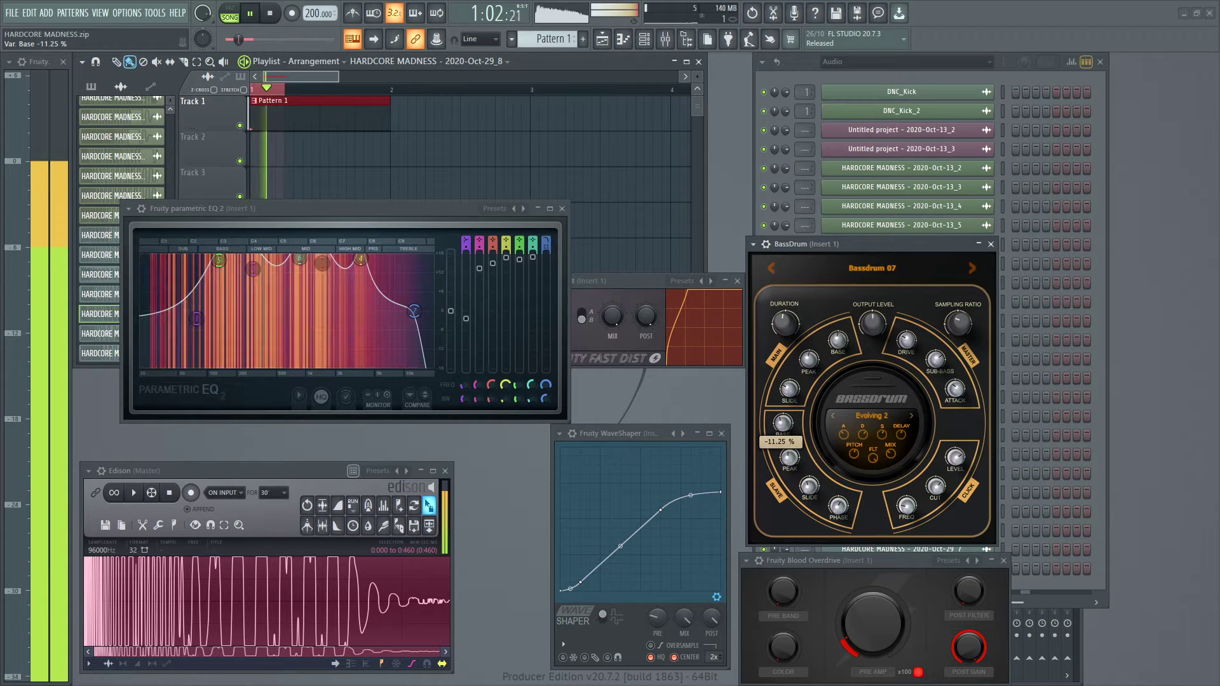
Fine-tune the Slave section's Base amount in BassDrum to about -12 % during playback, and stop the song.
{"action": "left_click", "coordinate": [783, 427]}
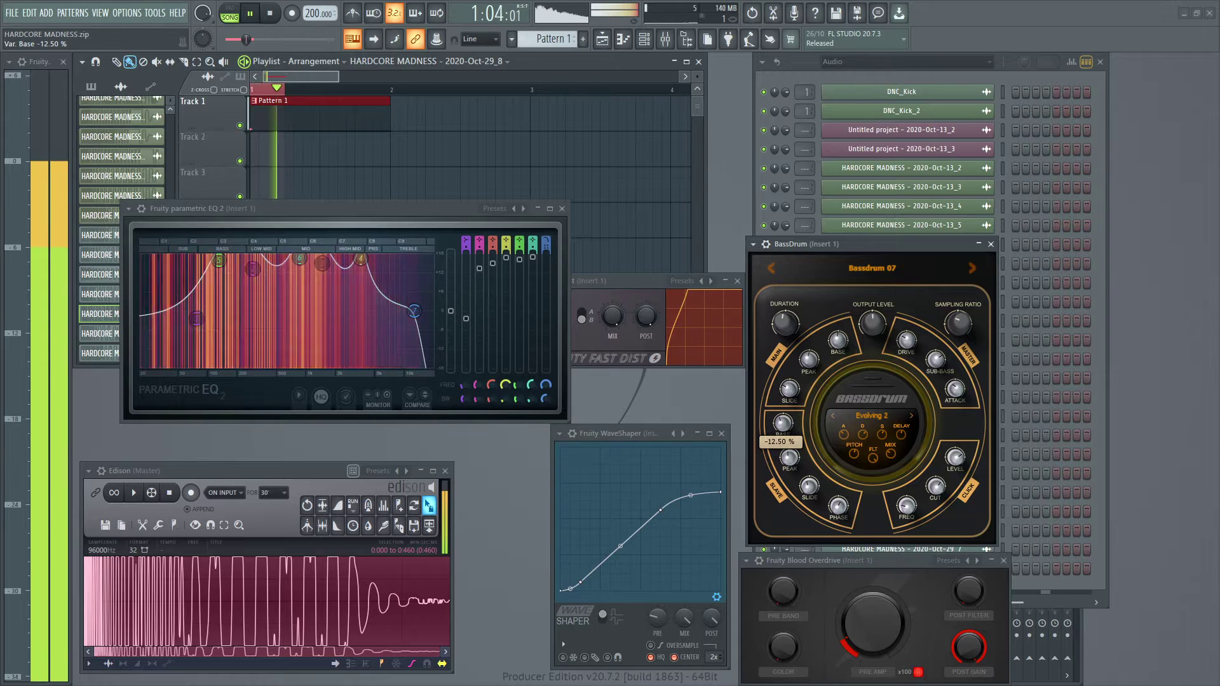
{"action": "left_click_drag", "start_coordinate": [783, 427], "coordinate": [783, 432]}
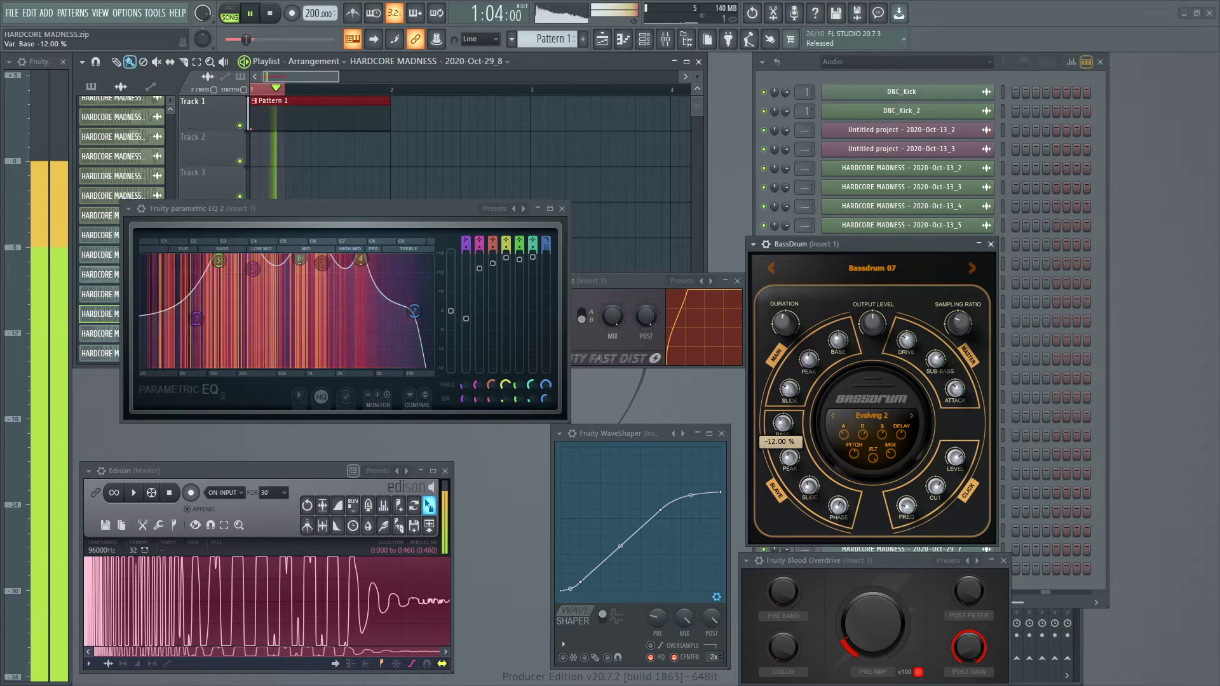
{"action": "left_click_drag", "start_coordinate": [782, 427], "coordinate": [810, 504]}
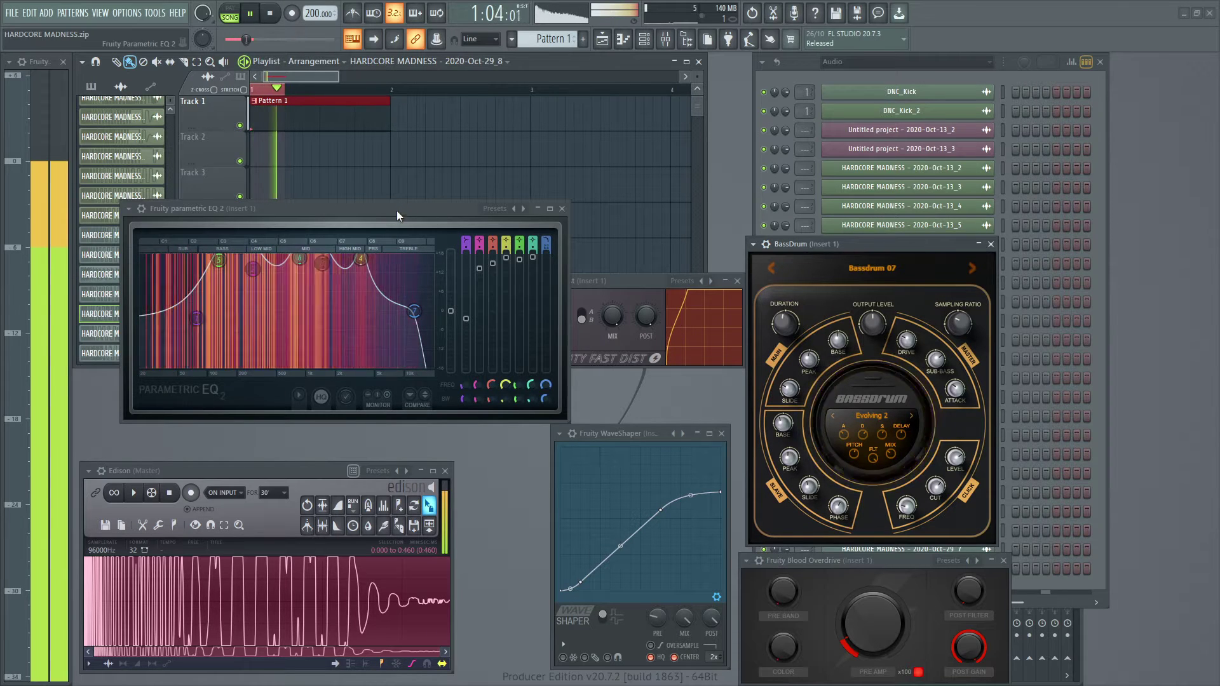
{"action": "key", "text": "space"}
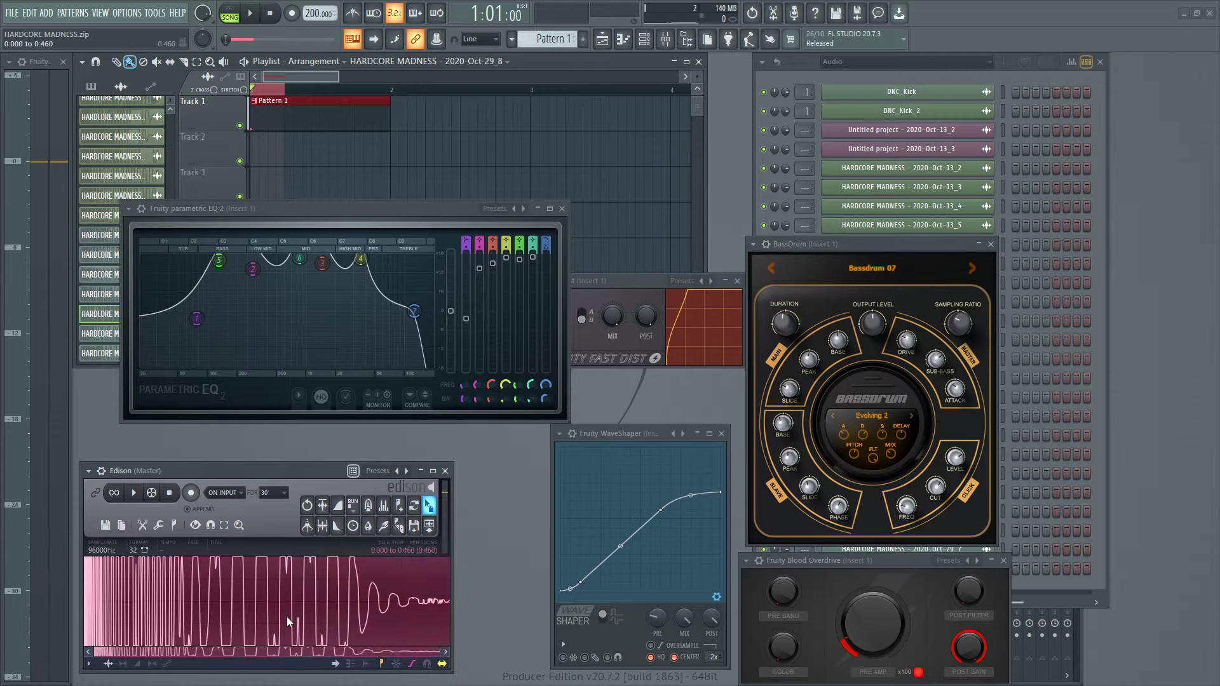
Replace Edison's recording with a new take of the adjusted kick and bring the trimmed sample into the project as an audio clip.
{"action": "key", "text": "Delete"}
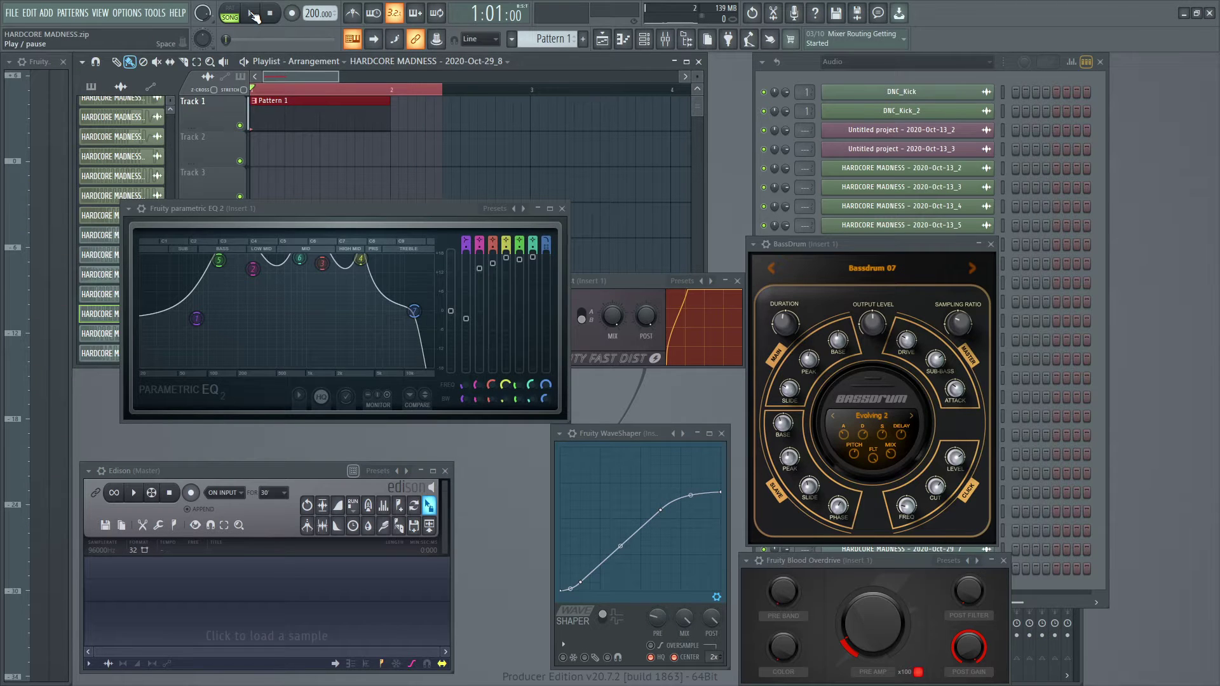
{"action": "left_click", "coordinate": [252, 21]}
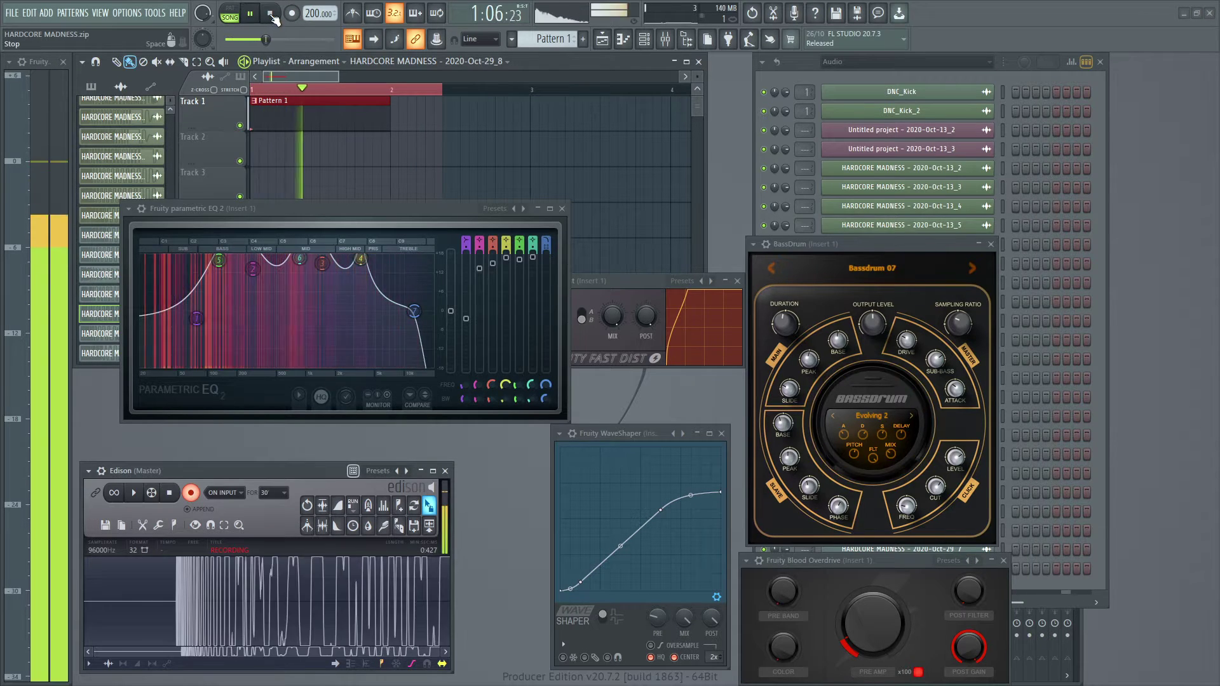
{"action": "left_click", "coordinate": [169, 493]}
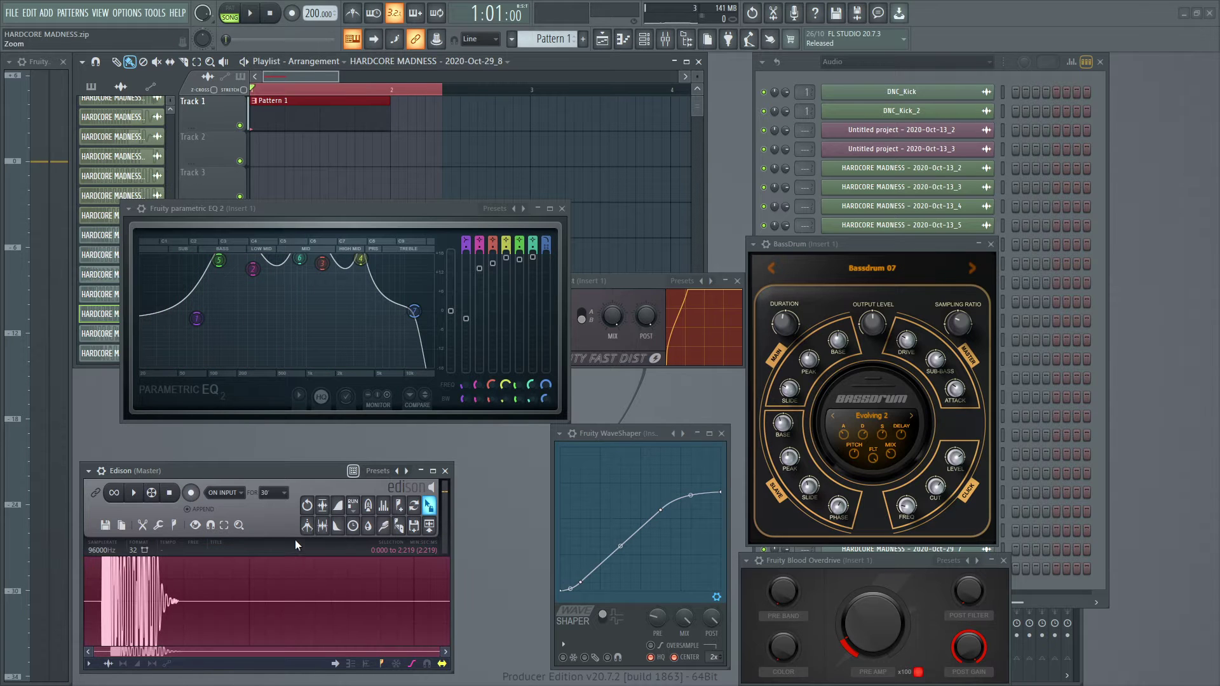
{"action": "left_click", "coordinate": [328, 529]}
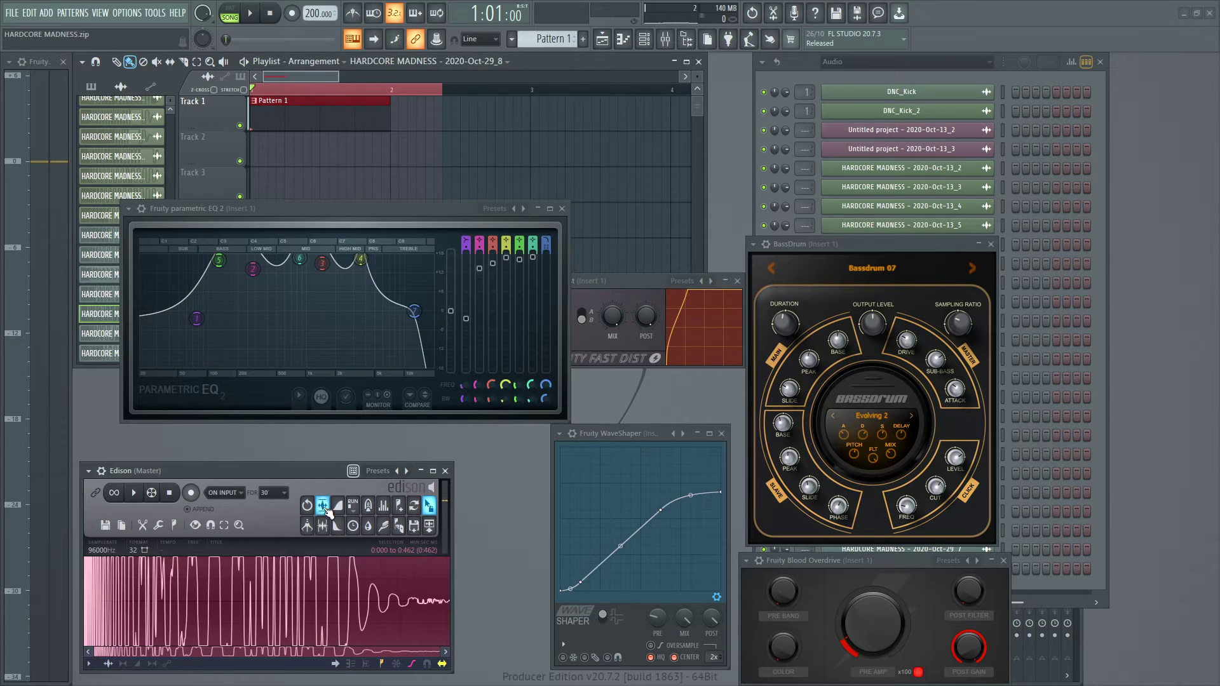
{"action": "left_click_drag", "start_coordinate": [435, 516], "coordinate": [507, 123]}
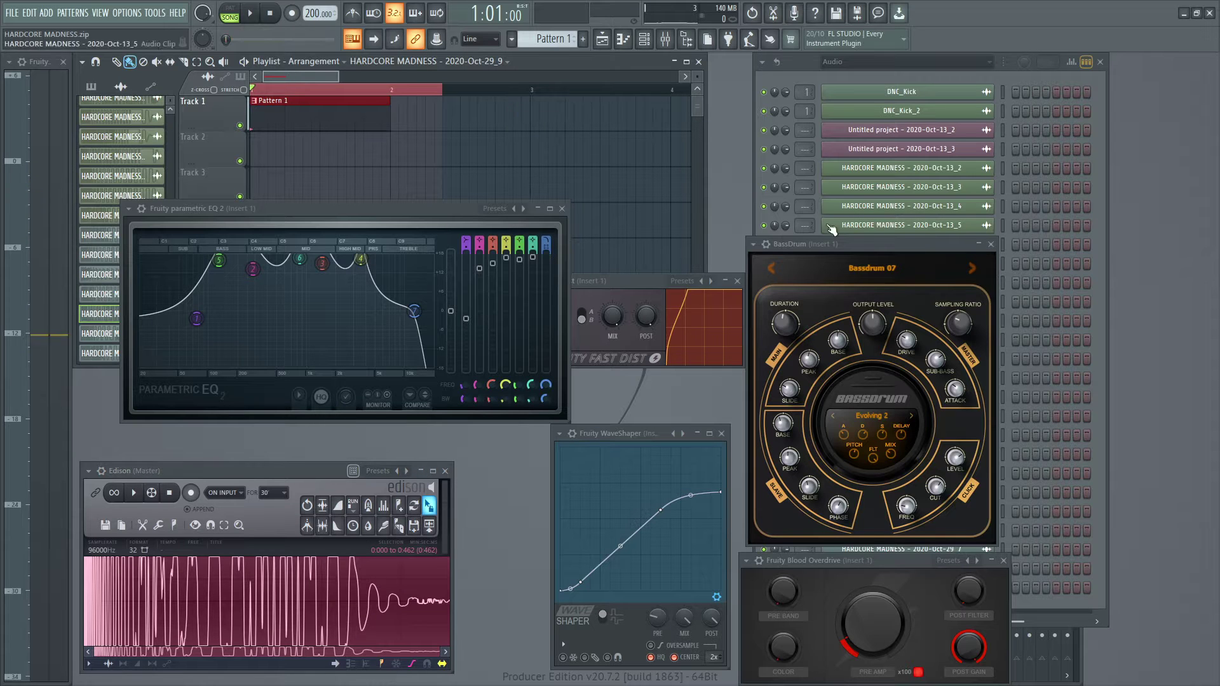
Rearrange the BassDrum and channel rack windows to uncover the audio clip list, and shorten the channel rack.
{"action": "left_click_drag", "start_coordinate": [851, 244], "coordinate": [677, 227]}
{"action": "left_click_drag", "start_coordinate": [798, 62], "coordinate": [897, 59]}
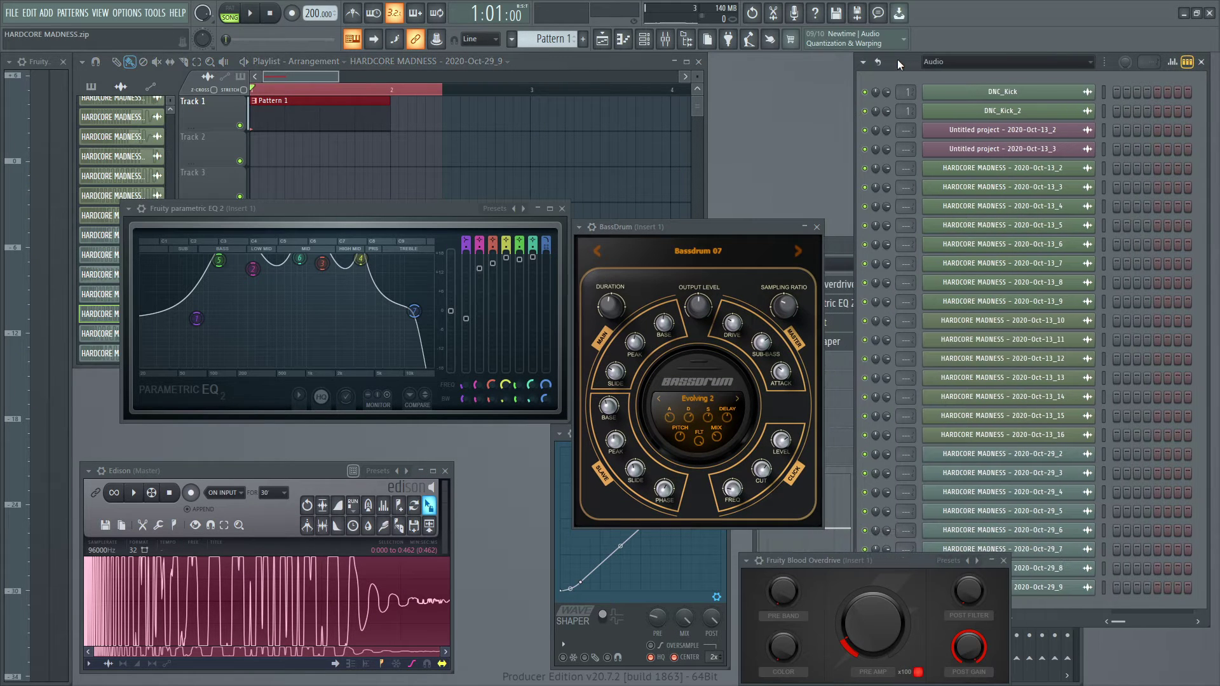
{"action": "left_click_drag", "start_coordinate": [1133, 601], "coordinate": [1133, 486]}
Audition the recorded kick clips in the channel rack, comparing 2020-Oct-29_2 with 2020-Oct-29_9.
{"action": "left_click", "coordinate": [1024, 452]}
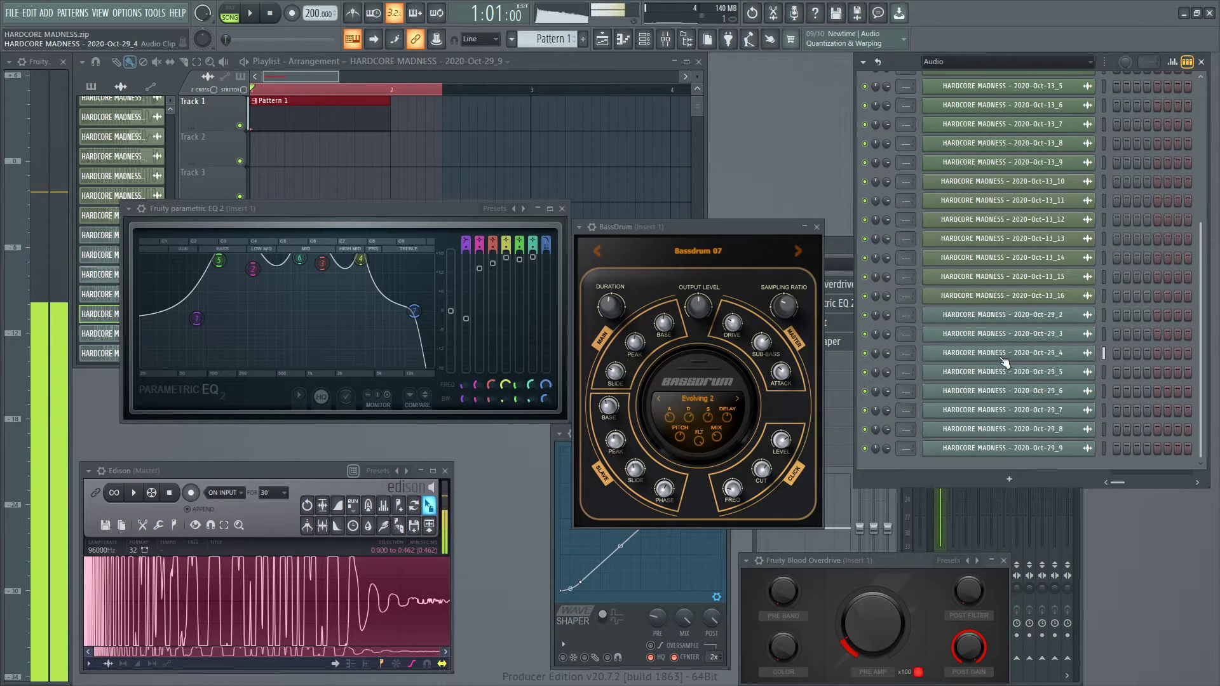
{"action": "left_click", "coordinate": [1010, 316]}
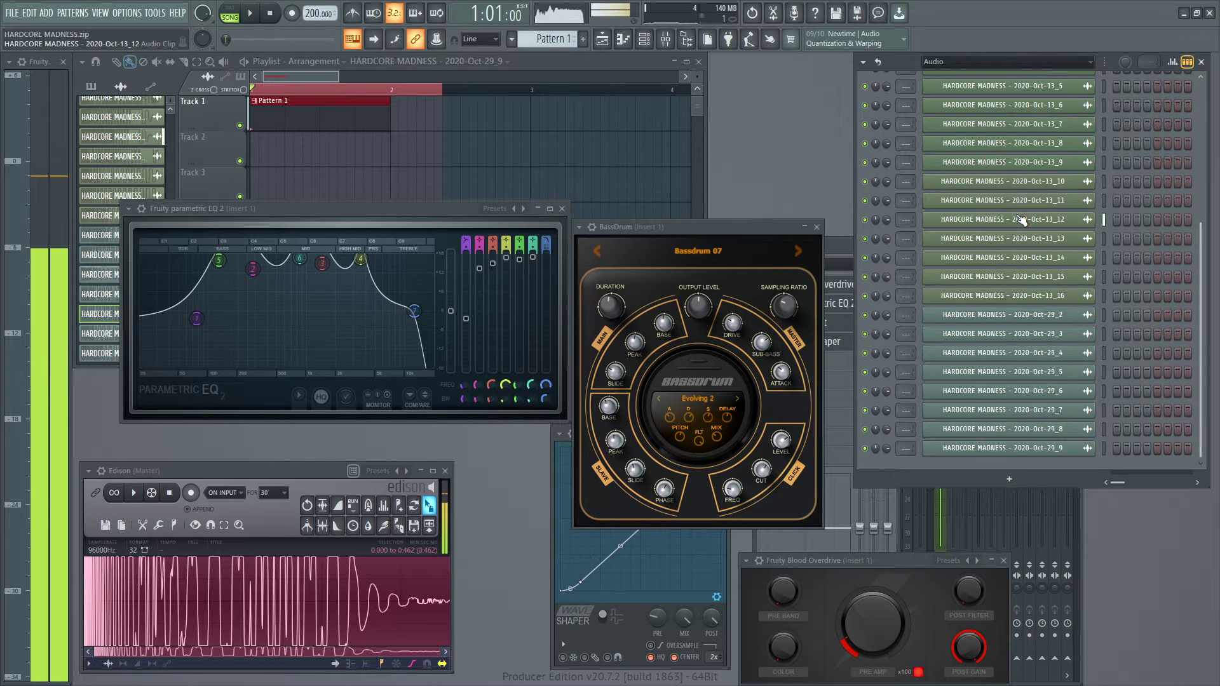
{"action": "left_click", "coordinate": [1014, 450]}
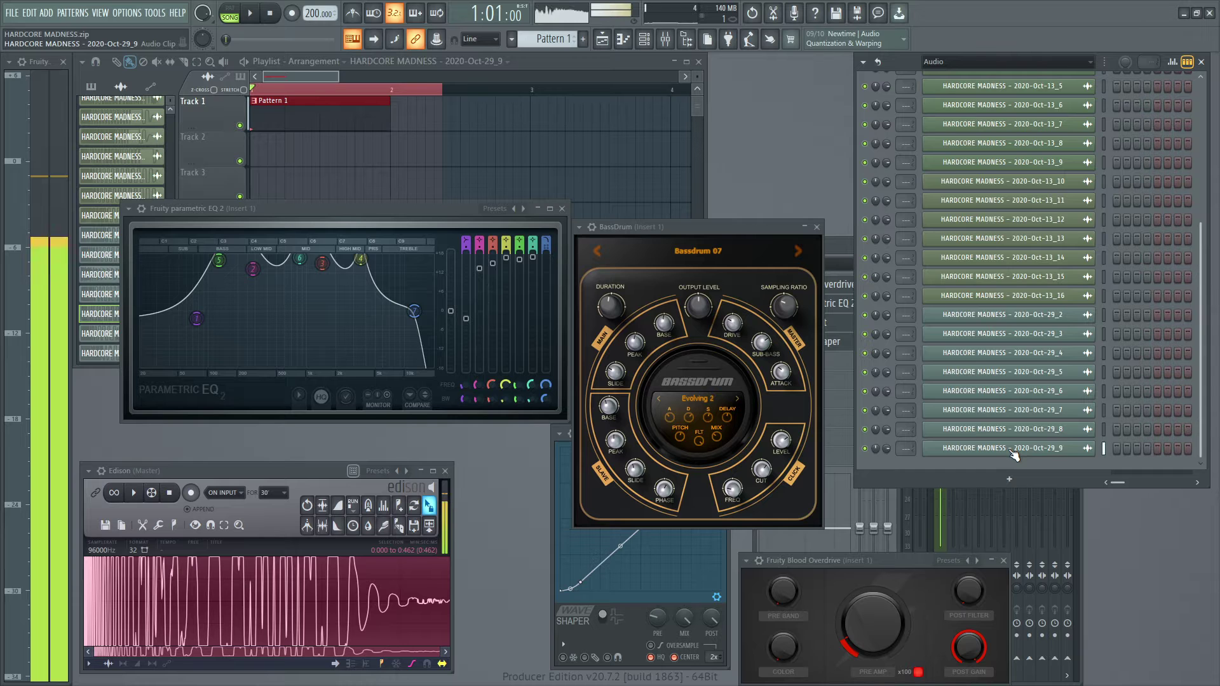
Move the BassDrum window beside the channel rack and switch its preset to Bassdrum 08 while listening to the pattern.
{"action": "left_click_drag", "start_coordinate": [716, 232], "coordinate": [814, 116]}
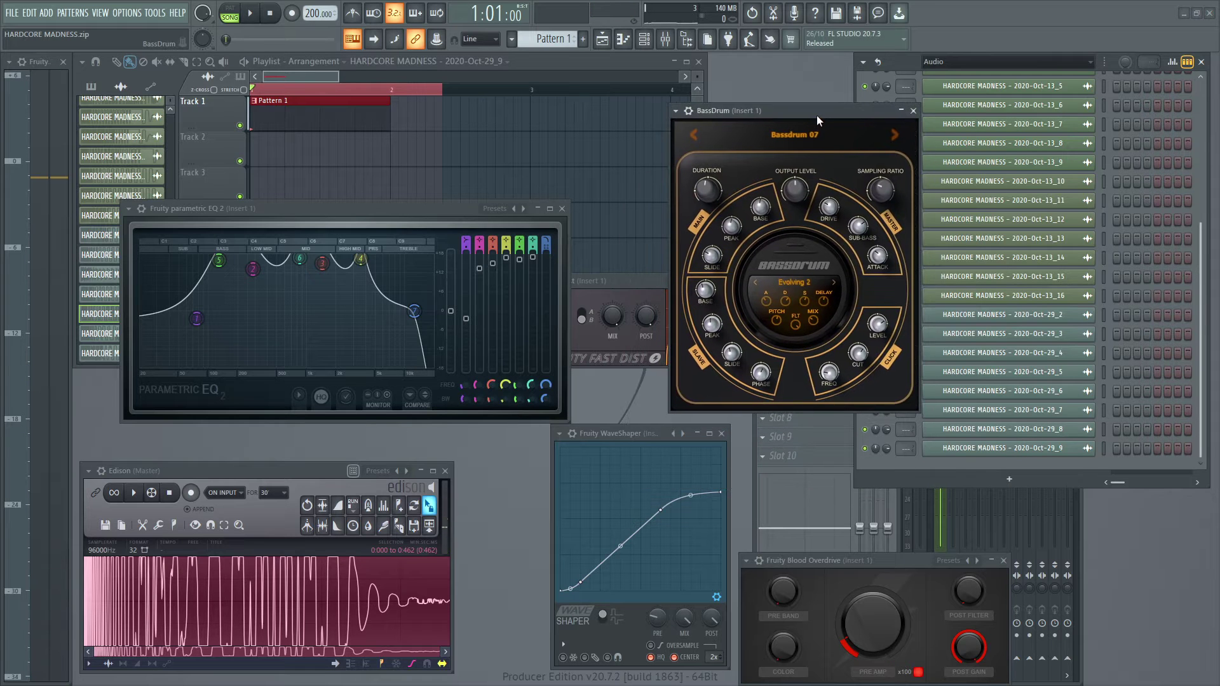
{"action": "key", "text": "space"}
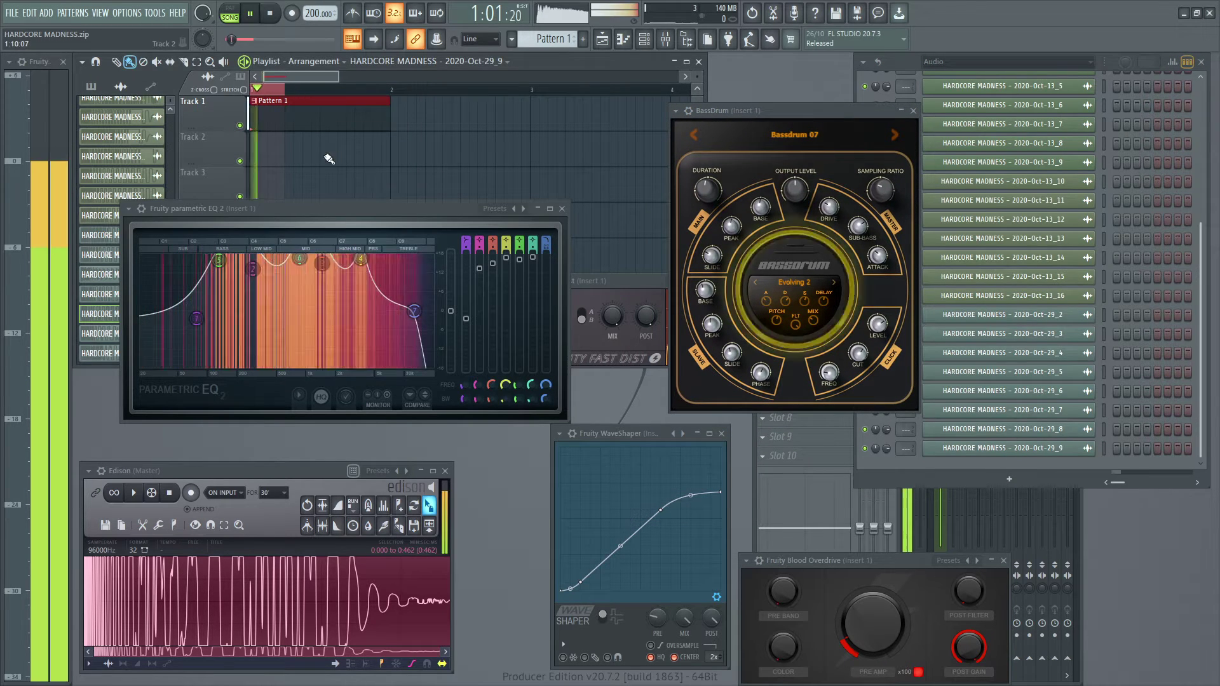
{"action": "key", "text": "space"}
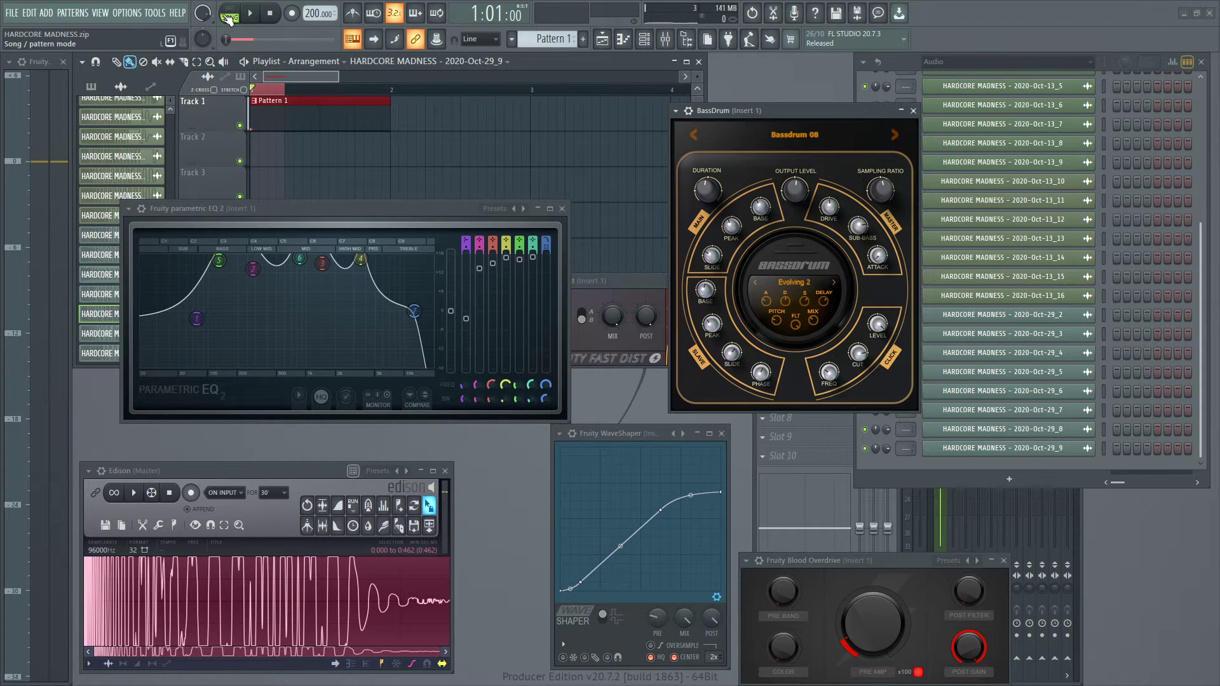
Reshape the Parametric EQ 2 curve during playback by lowering band 5 and boosting band 2 at about 429 Hz.
{"action": "left_click", "coordinate": [249, 13]}
{"action": "left_click_drag", "start_coordinate": [219, 260], "coordinate": [275, 259]}
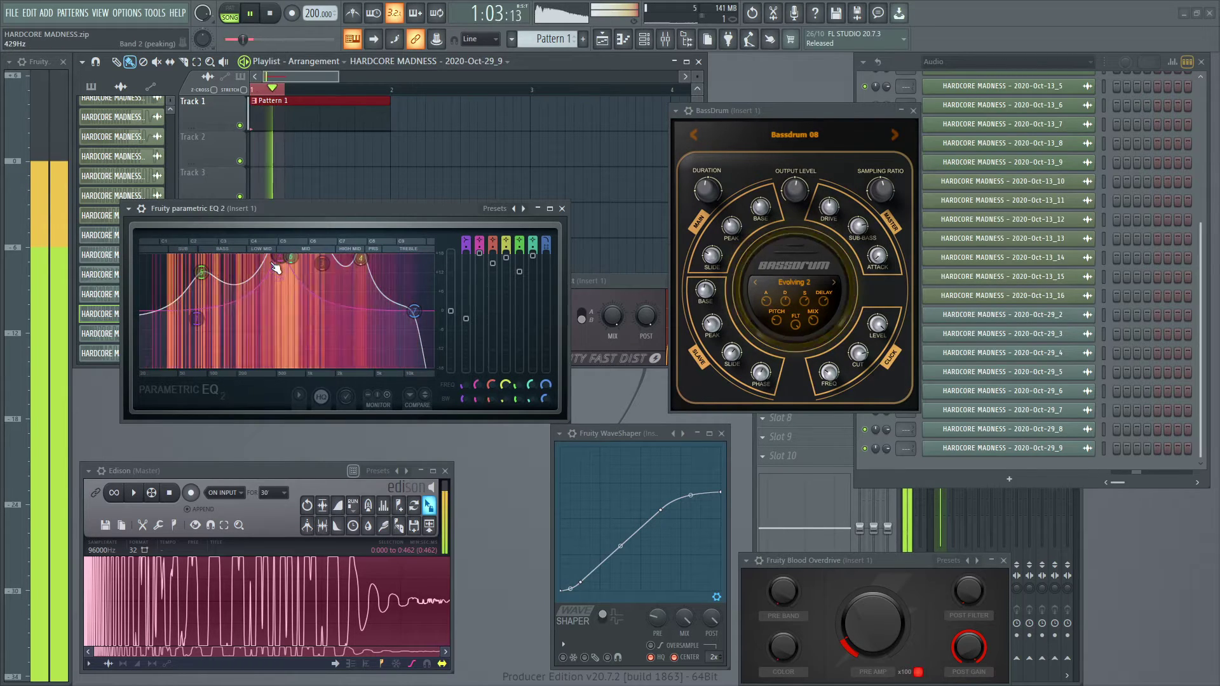
{"action": "key", "text": "space"}
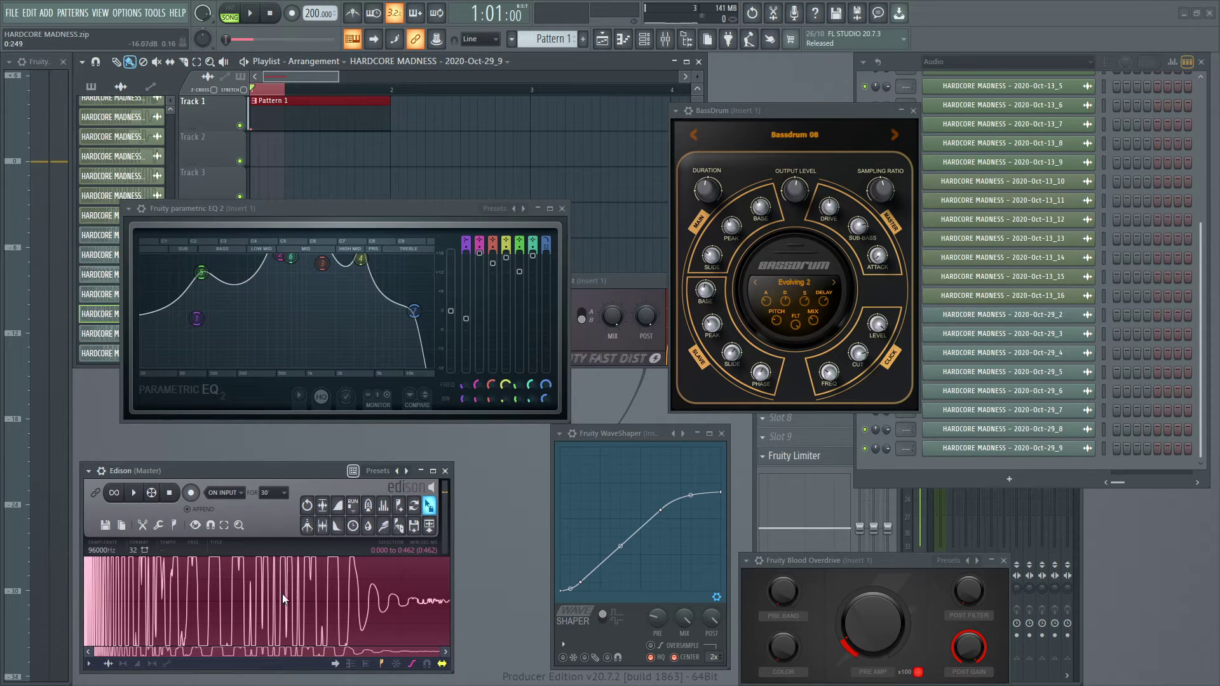
Record the Bassdrum 08 kick in Edison over a playlist selection extended past bar 2, and import the trimmed sample as an audio clip.
{"action": "key", "text": "Delete"}
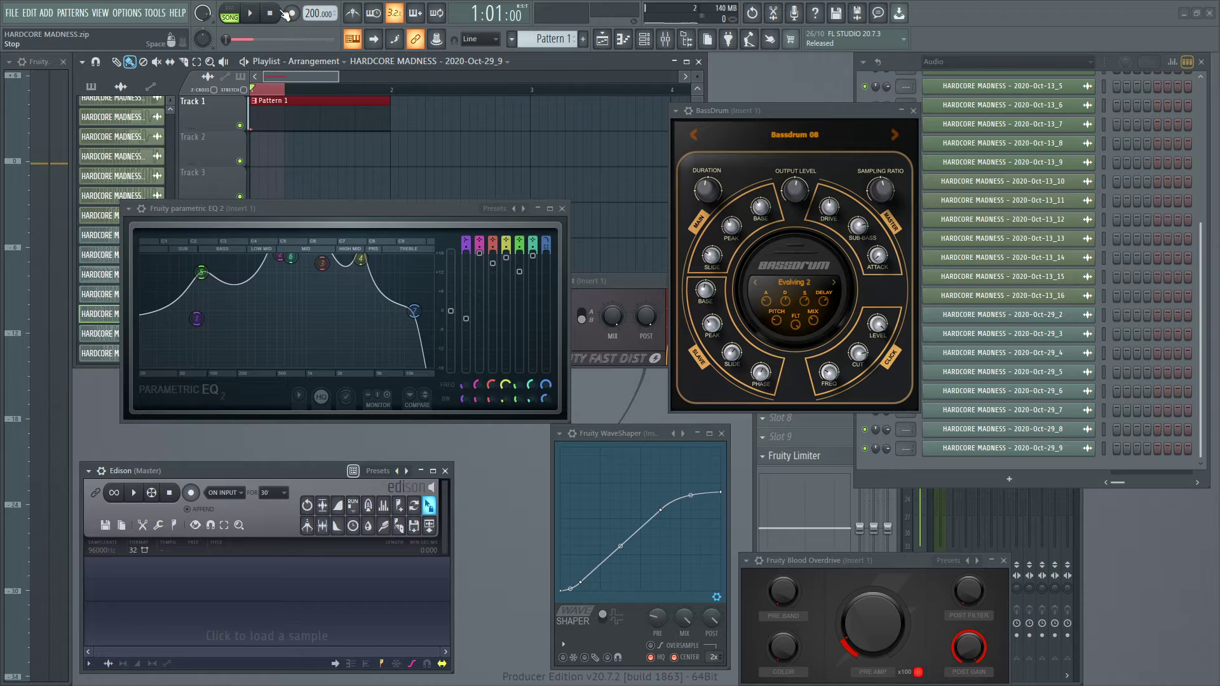
{"action": "left_click_drag", "start_coordinate": [281, 91], "coordinate": [454, 91]}
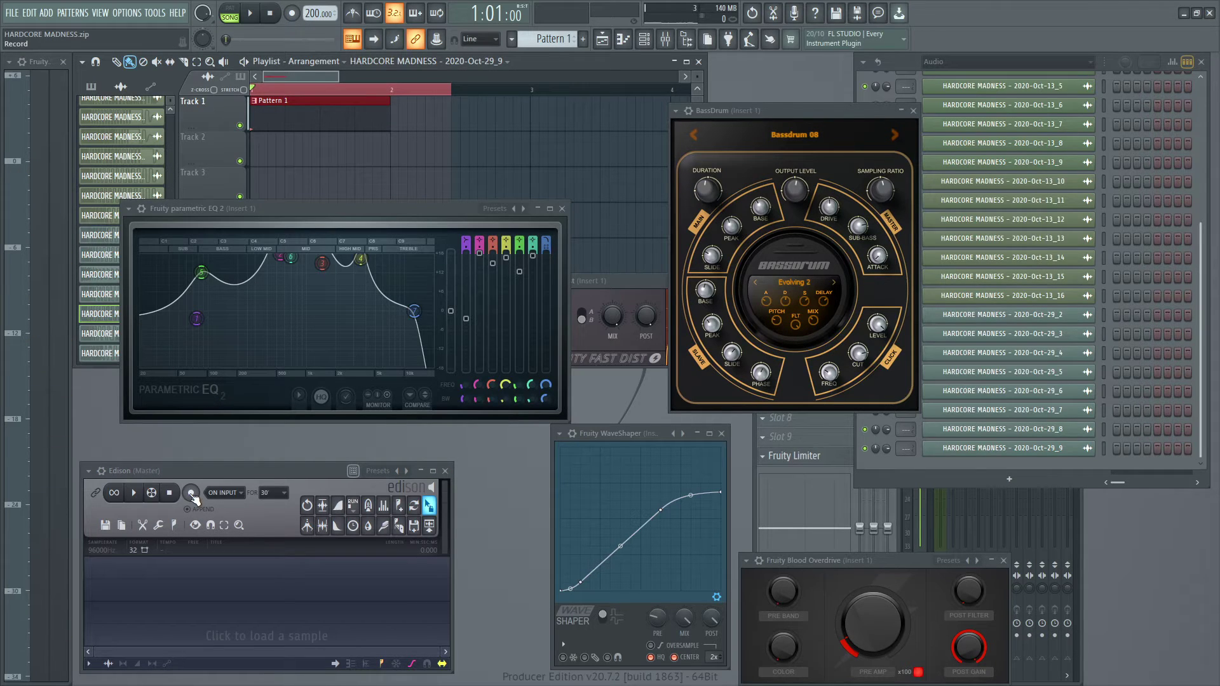
{"action": "left_click", "coordinate": [254, 15]}
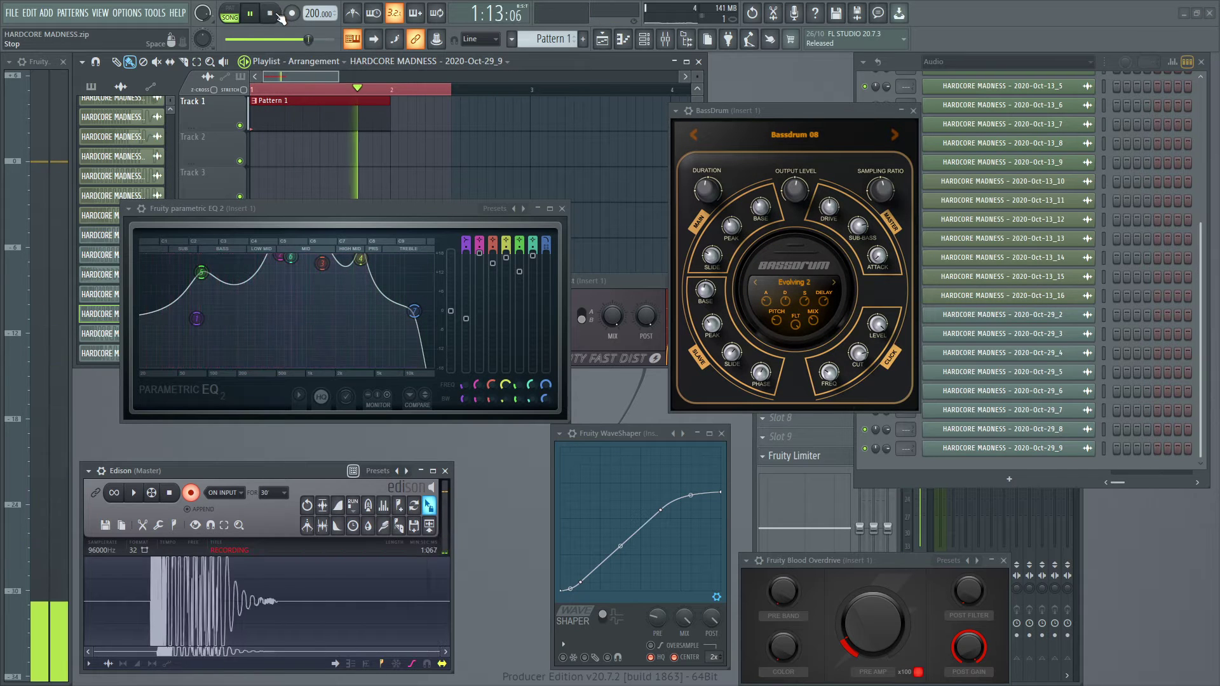
{"action": "key", "text": "space"}
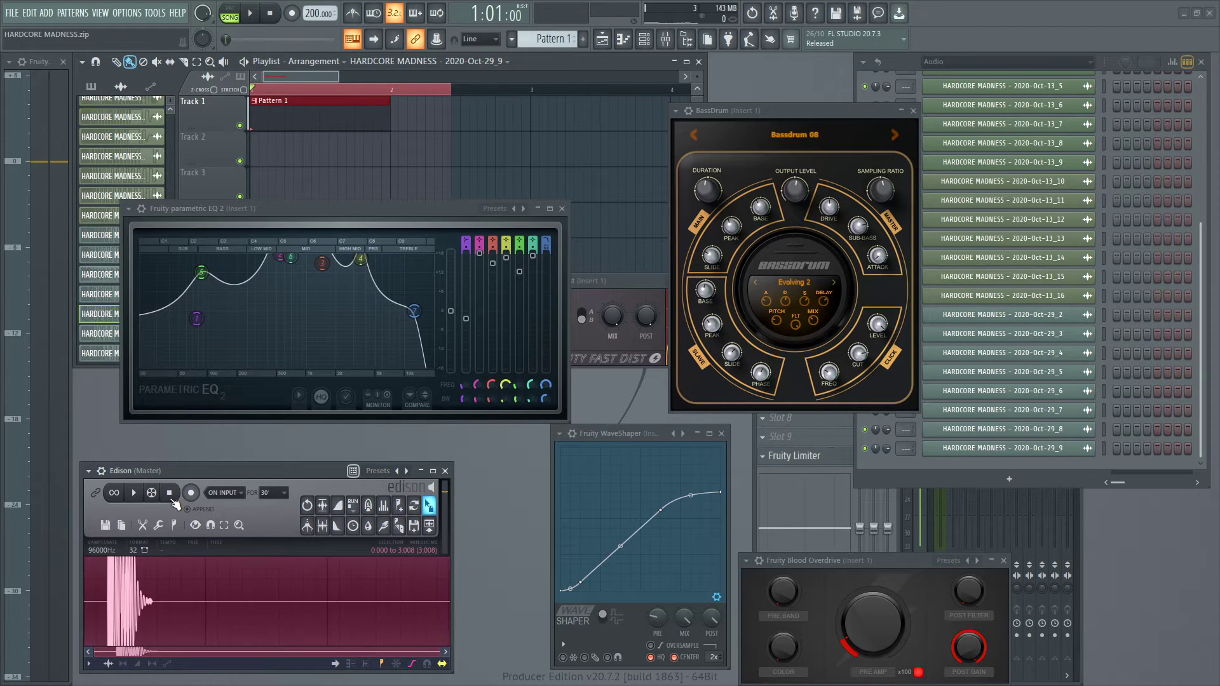
{"action": "left_click", "coordinate": [324, 532]}
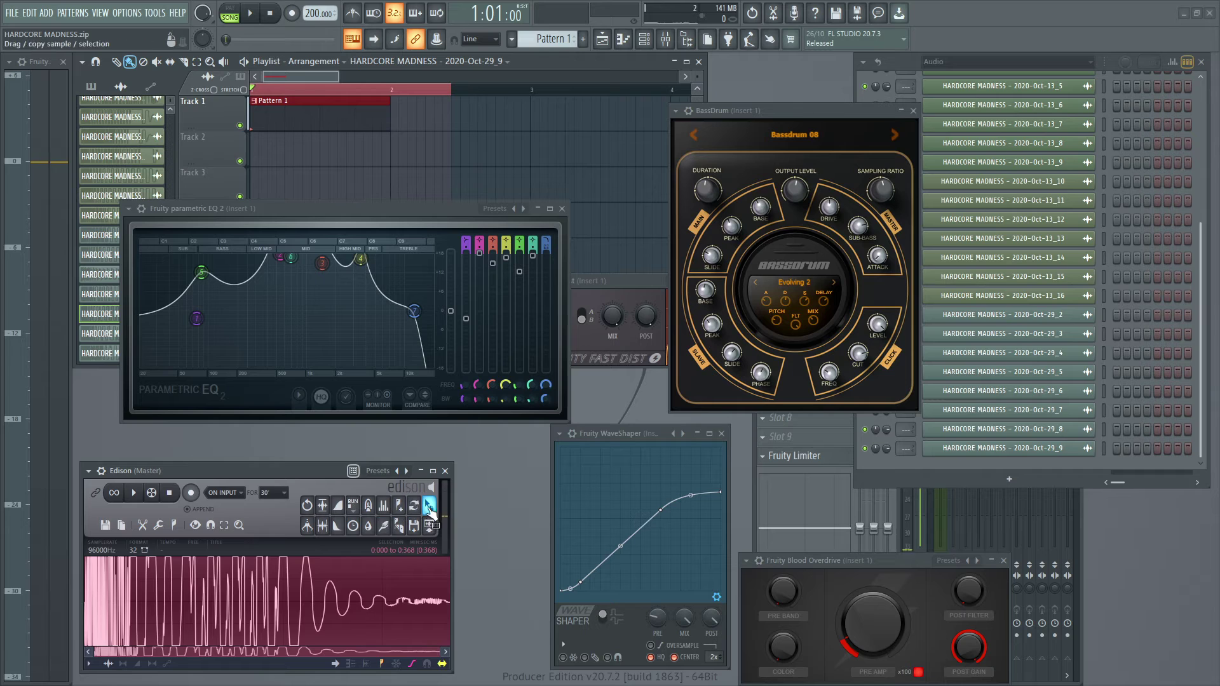
{"action": "left_click_drag", "start_coordinate": [429, 505], "coordinate": [483, 113]}
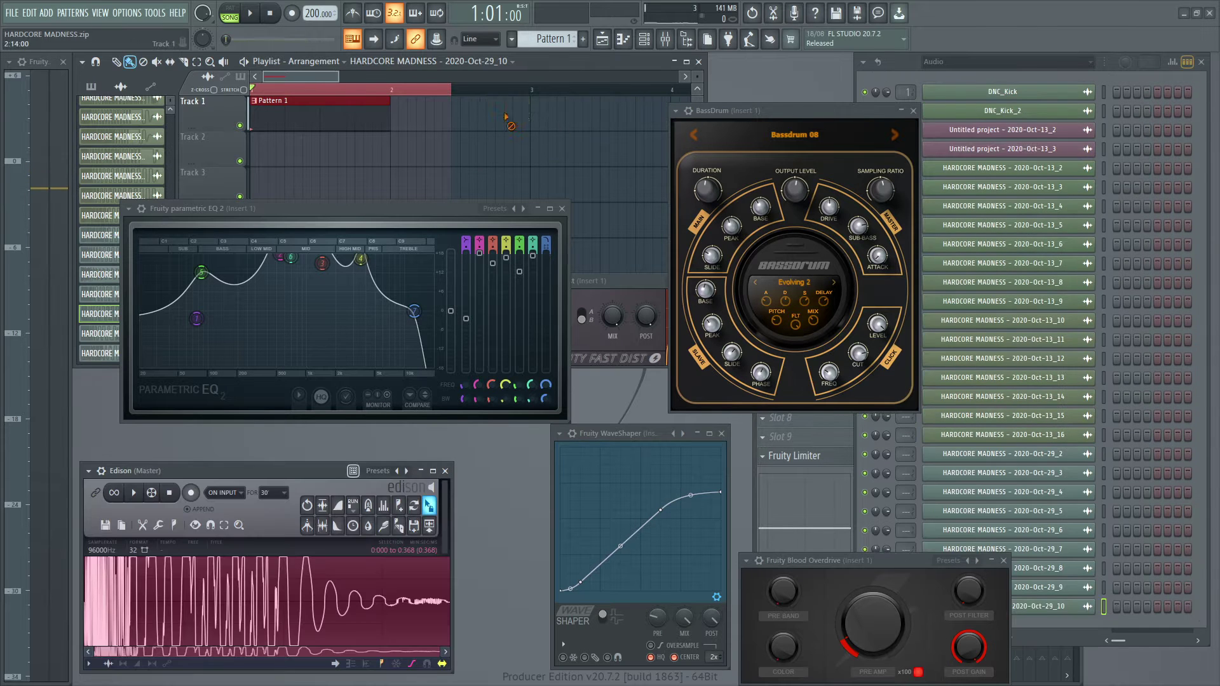
Audition the newly imported kick clip against the earlier recordings in the channel rack.
{"action": "key", "text": "z"}
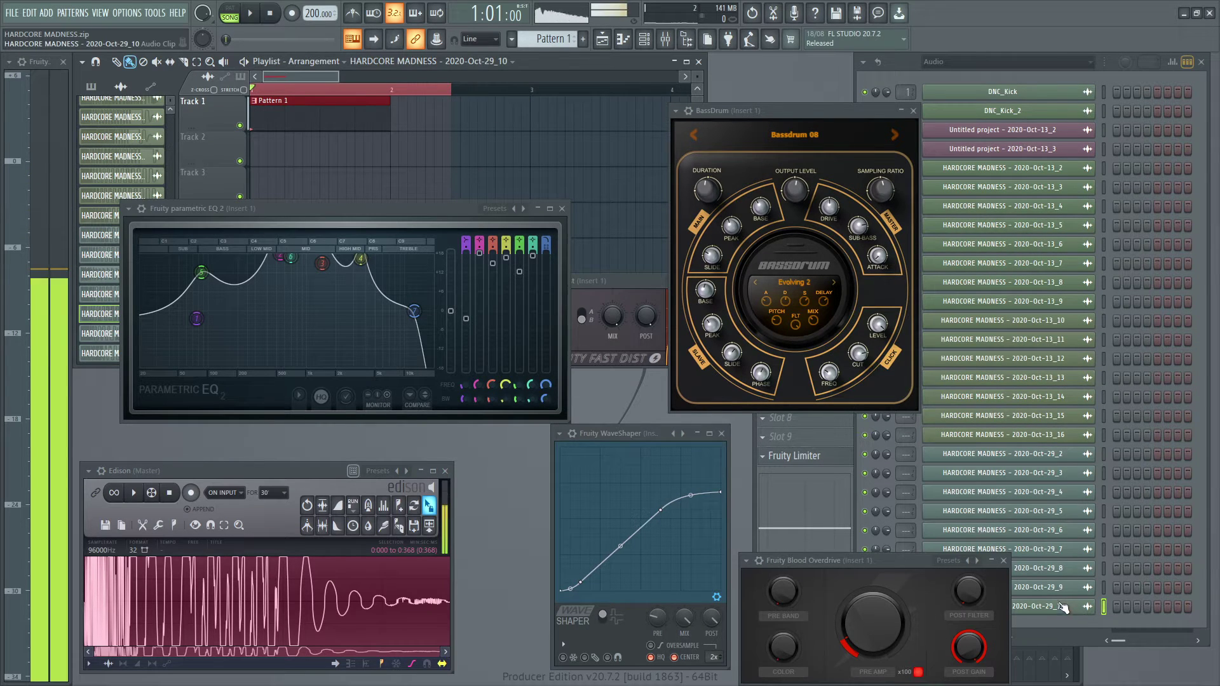
{"action": "middle_click", "coordinate": [1061, 588]}
{"action": "middle_click", "coordinate": [1007, 381]}
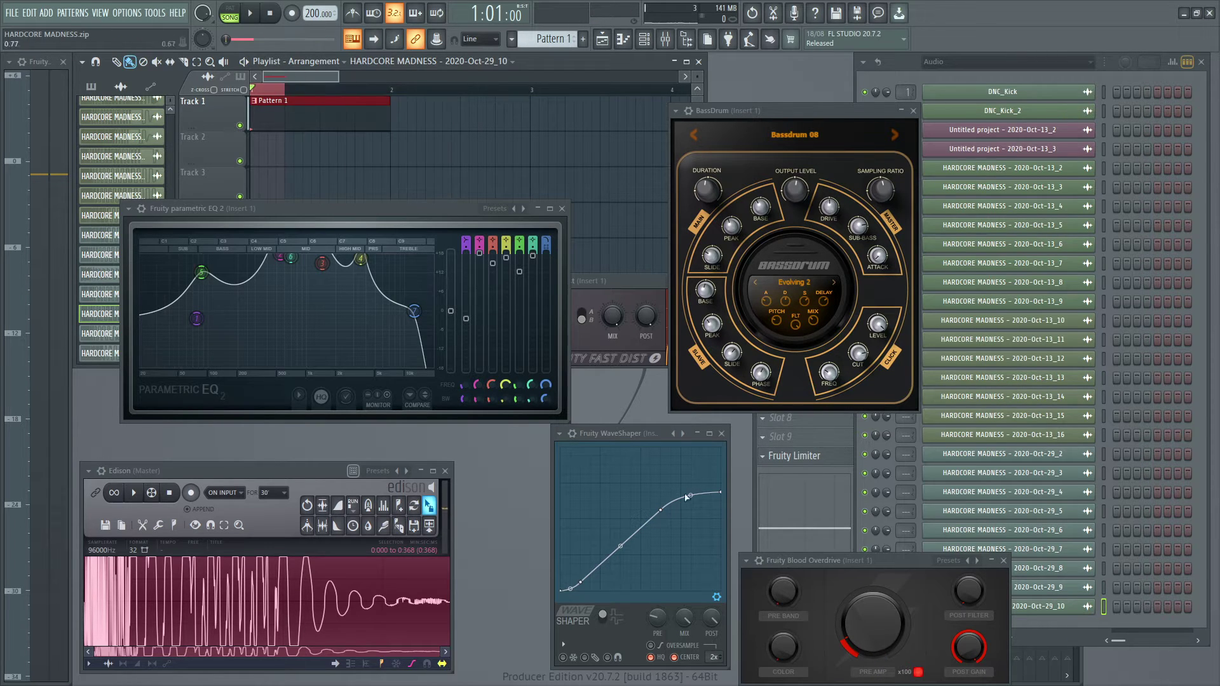
Set the Fruity Blood Overdrive pre amp to 0.7078 with x100 turned off while the song plays.
{"action": "key", "text": "space"}
{"action": "left_click_drag", "start_coordinate": [883, 629], "coordinate": [883, 534]}
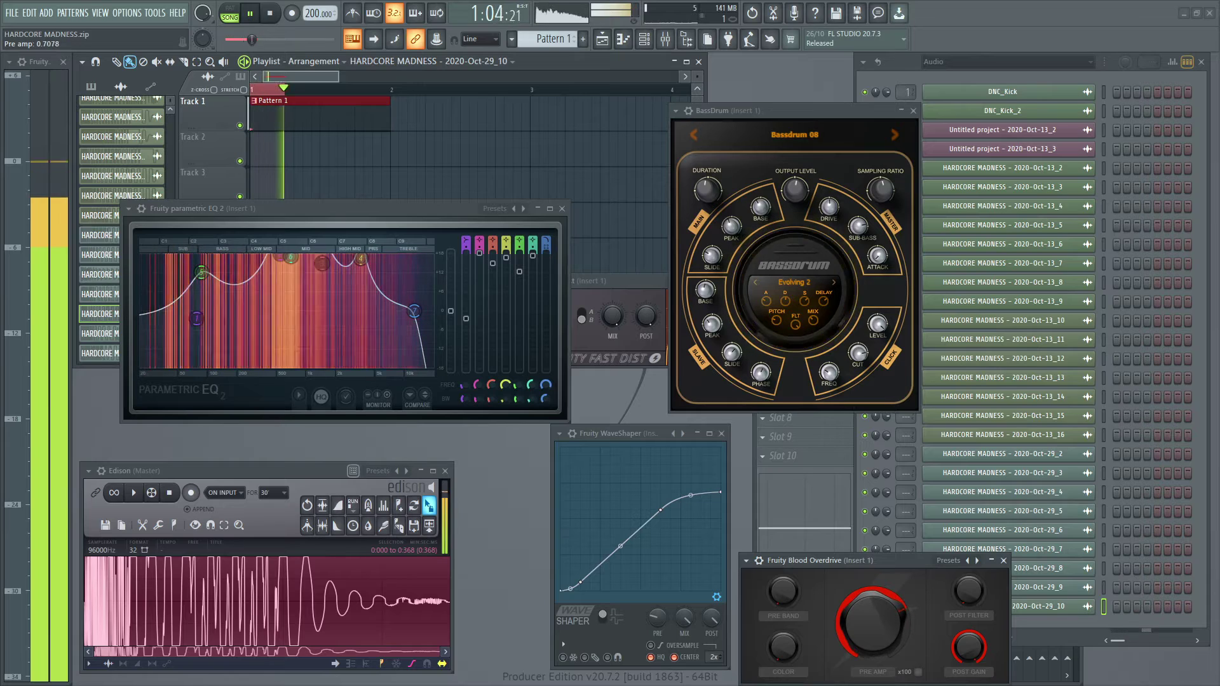
Reshape the EQ curve by grouping boosted bands 2, 3 and 6 in the mids, shifting band 1 higher in frequency and lowering band 5.
{"action": "left_click_drag", "start_coordinate": [197, 318], "coordinate": [184, 296]}
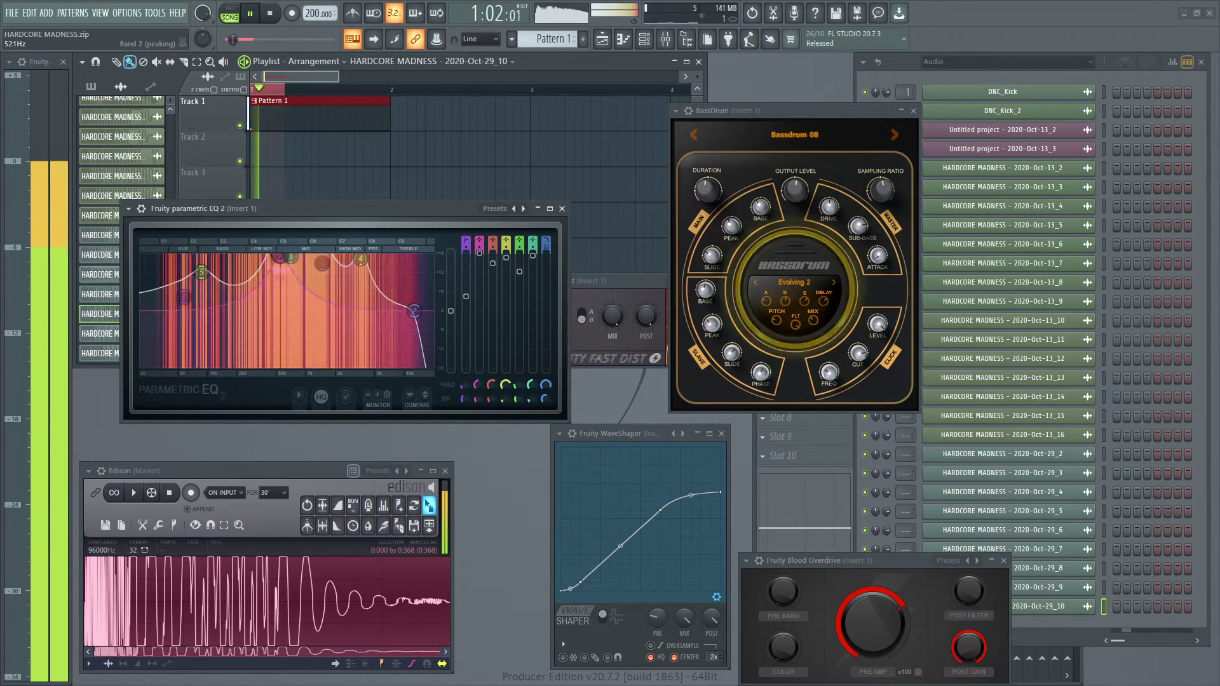
{"action": "left_click_drag", "start_coordinate": [280, 257], "coordinate": [220, 258]}
{"action": "left_click_drag", "start_coordinate": [184, 297], "coordinate": [302, 256]}
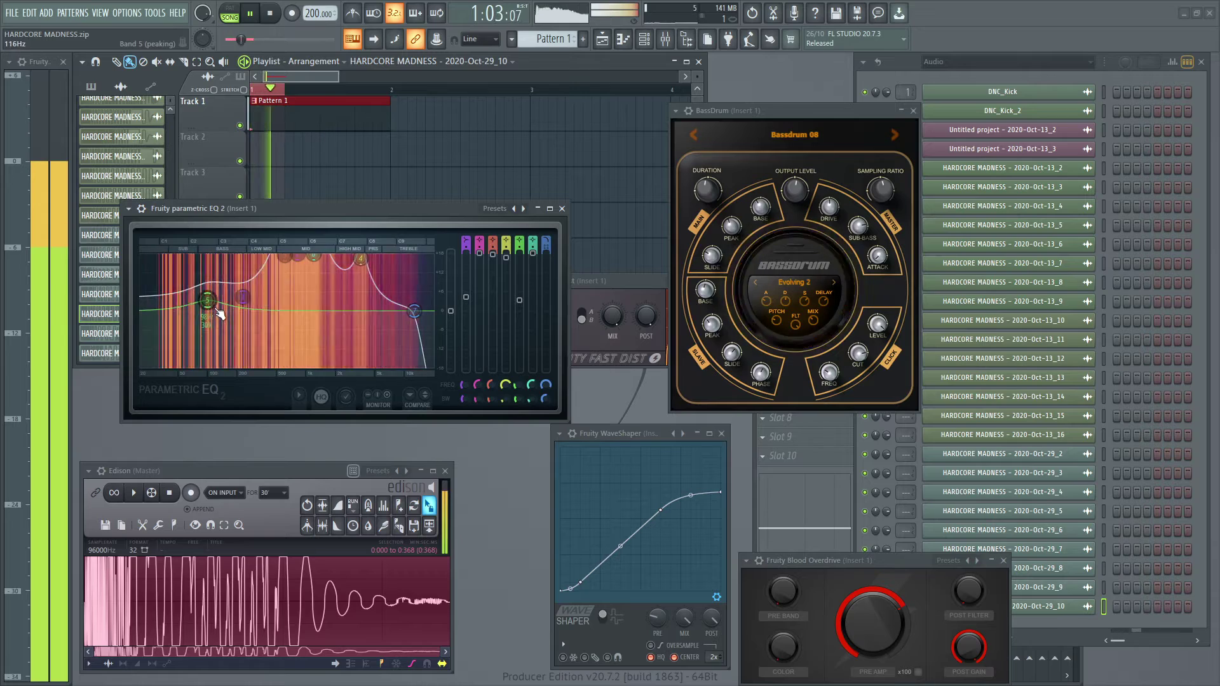
{"action": "left_click_drag", "start_coordinate": [217, 309], "coordinate": [203, 285]}
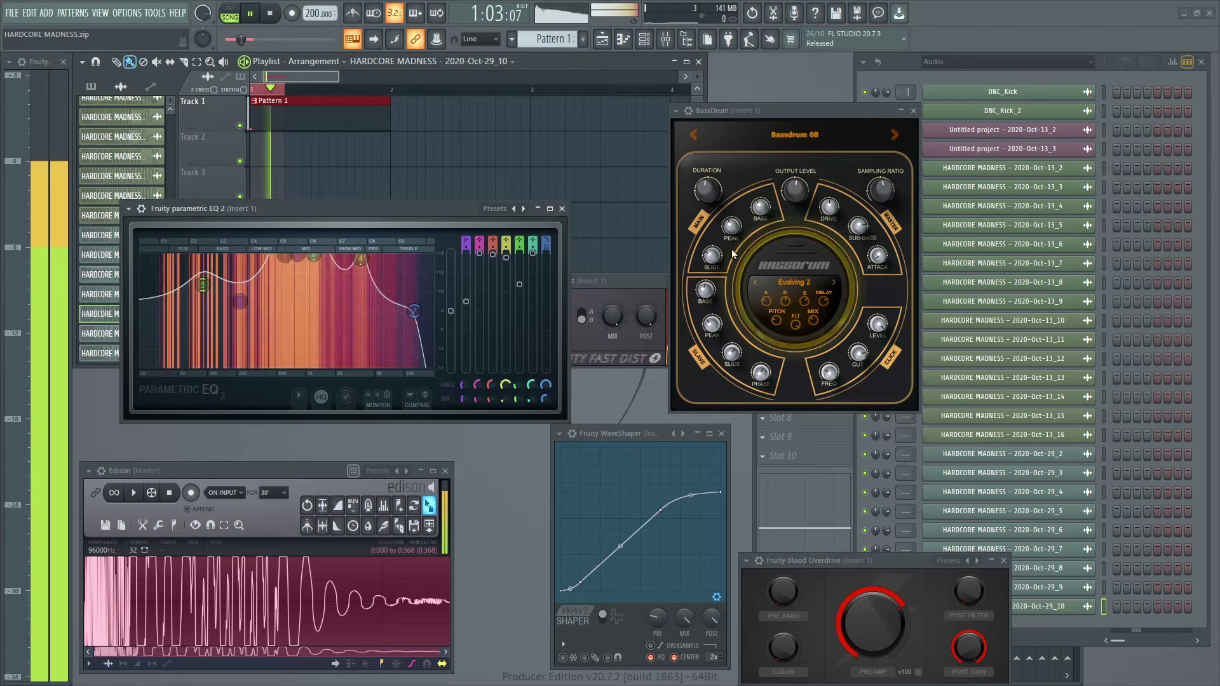
Step the BassDrum preset through Bassdrum 09 to Bassdrum 10 while listening, and stop playback.
{"action": "left_click", "coordinate": [894, 134]}
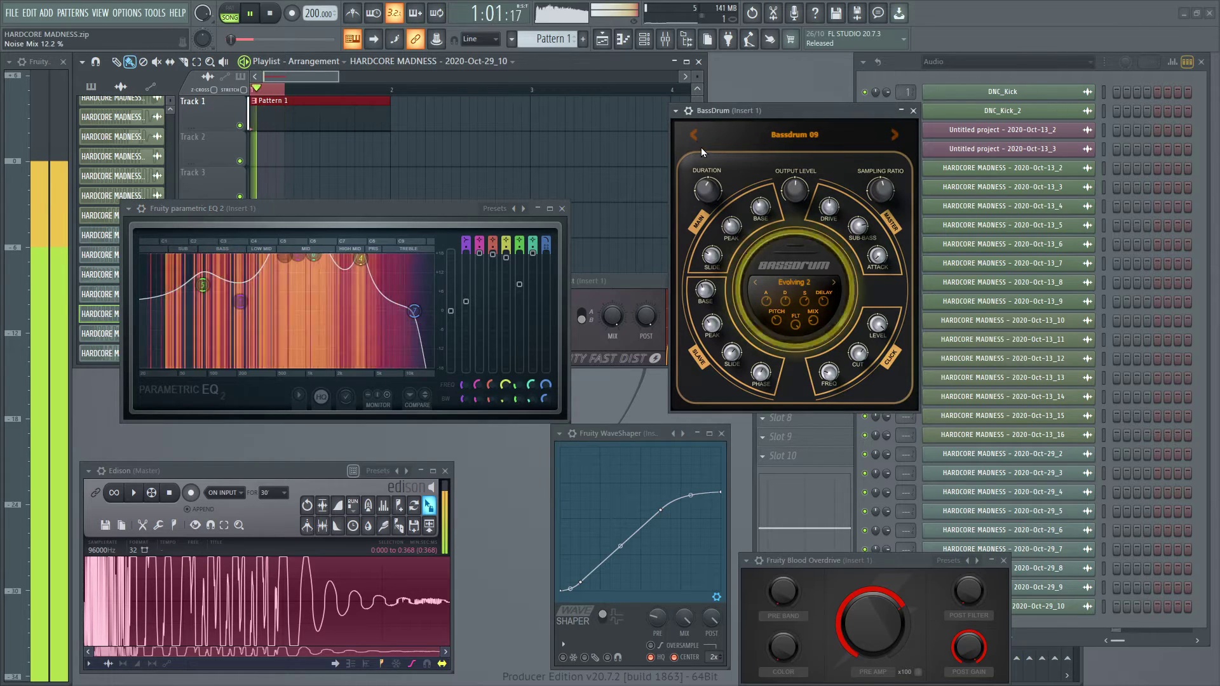
{"action": "left_click", "coordinate": [896, 131]}
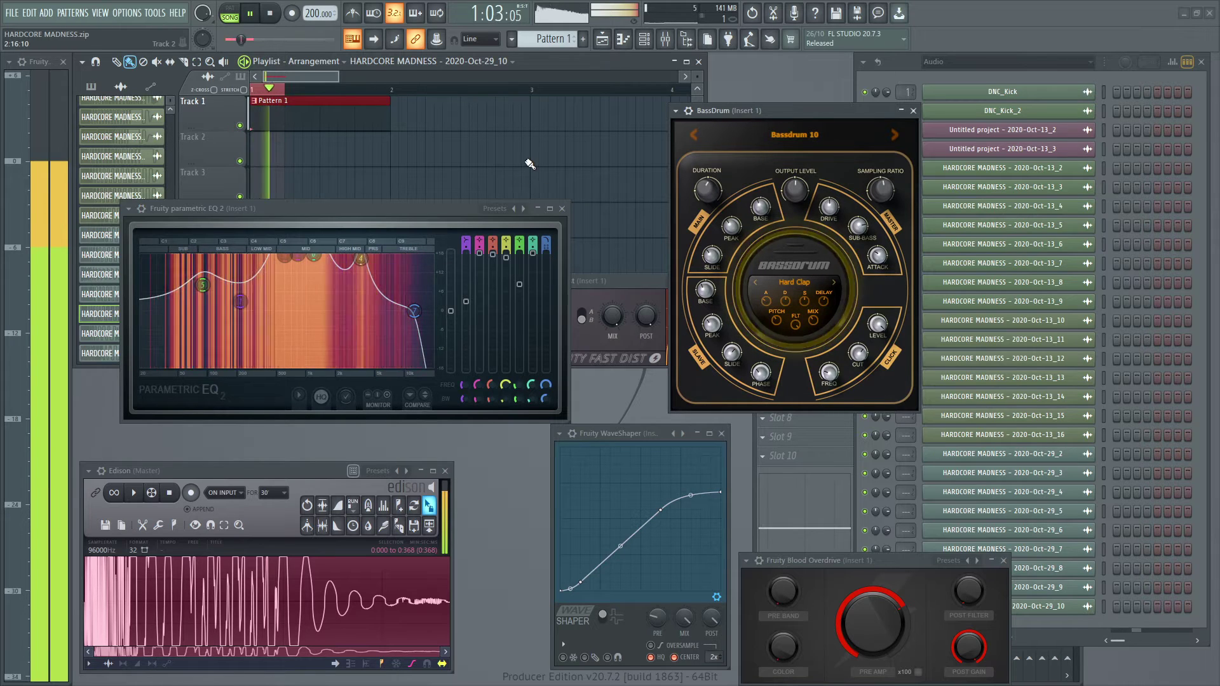
{"action": "left_click", "coordinate": [272, 13]}
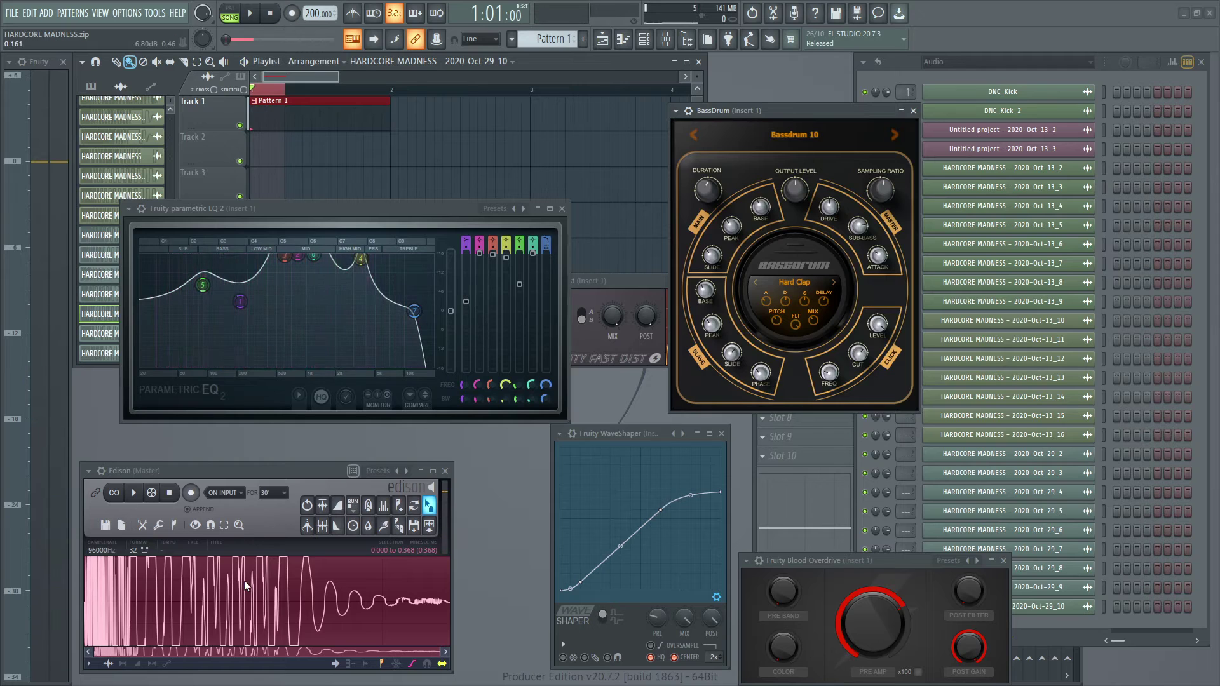
Play back the kick sample held in Edison and compare it with the HARDCORE MADNESS - 2020-Oct-29_10 clip.
{"action": "double_click", "coordinate": [219, 607]}
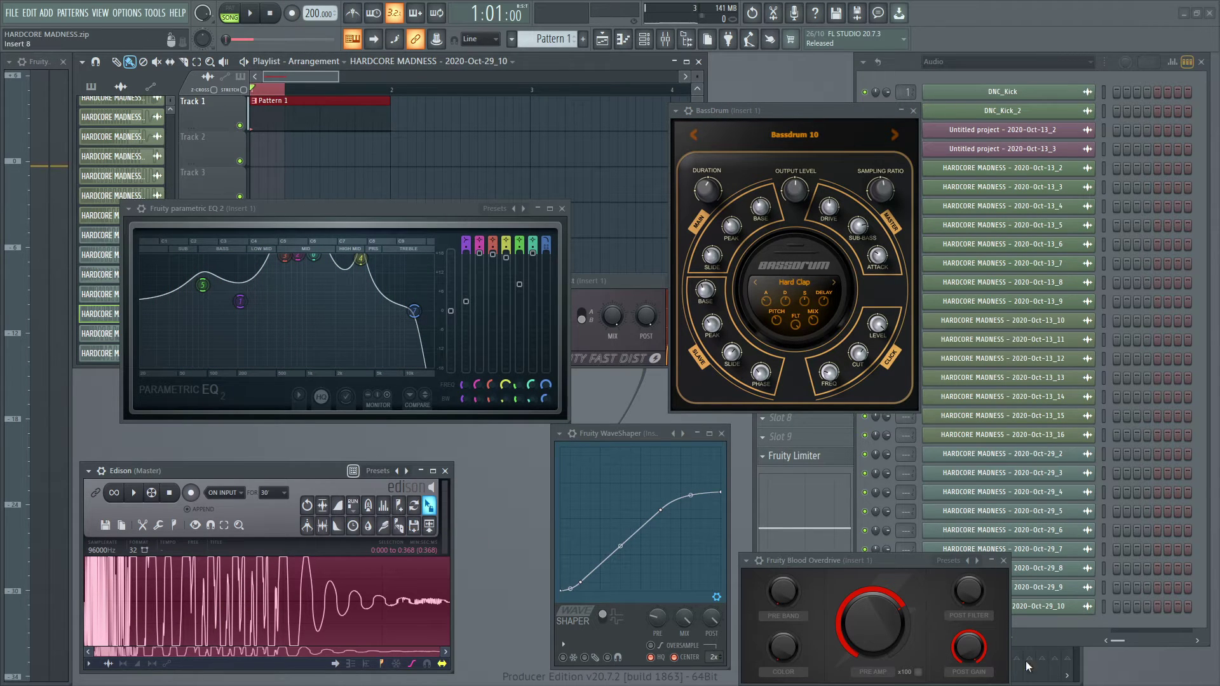
{"action": "left_click", "coordinate": [215, 583]}
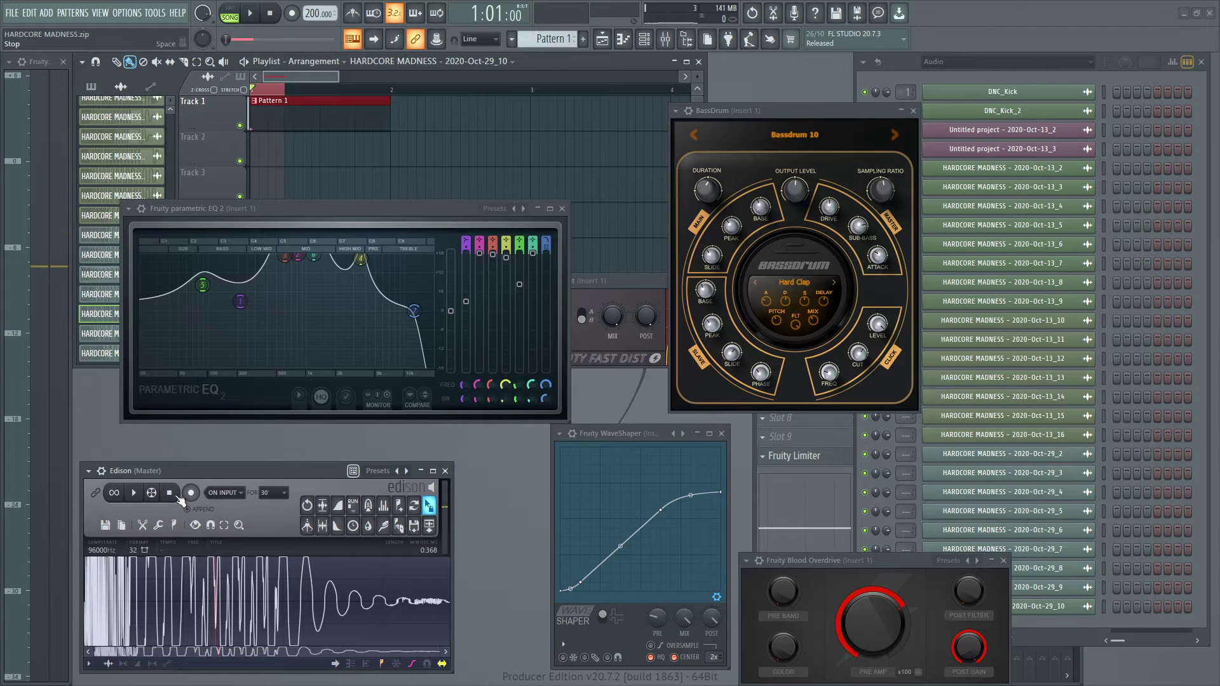
{"action": "left_click", "coordinate": [134, 494]}
{"action": "key", "text": "q"}
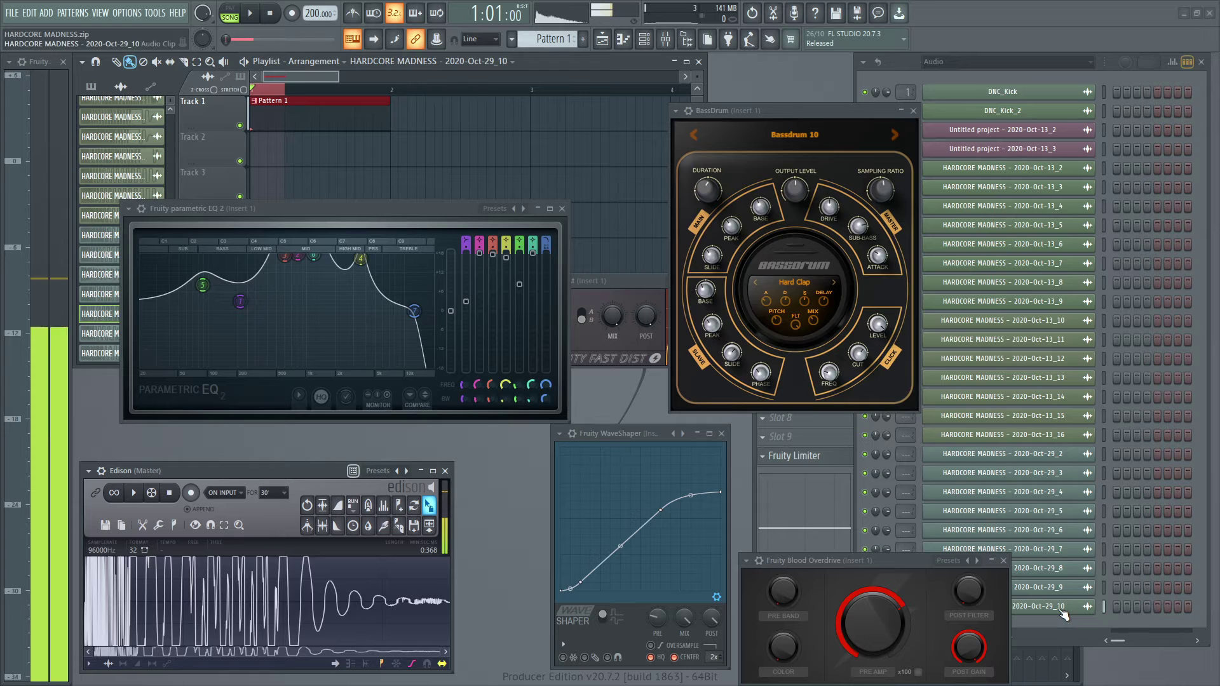
{"action": "key", "text": "Delete"}
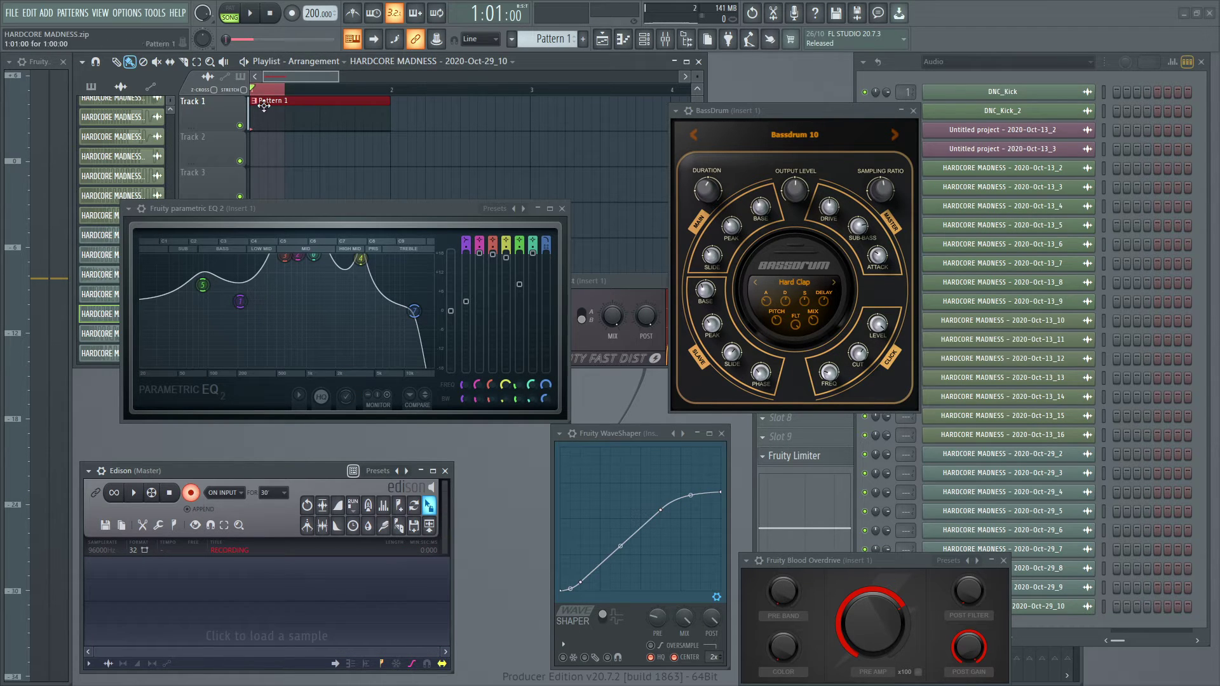
{"action": "left_click", "coordinate": [251, 13]}
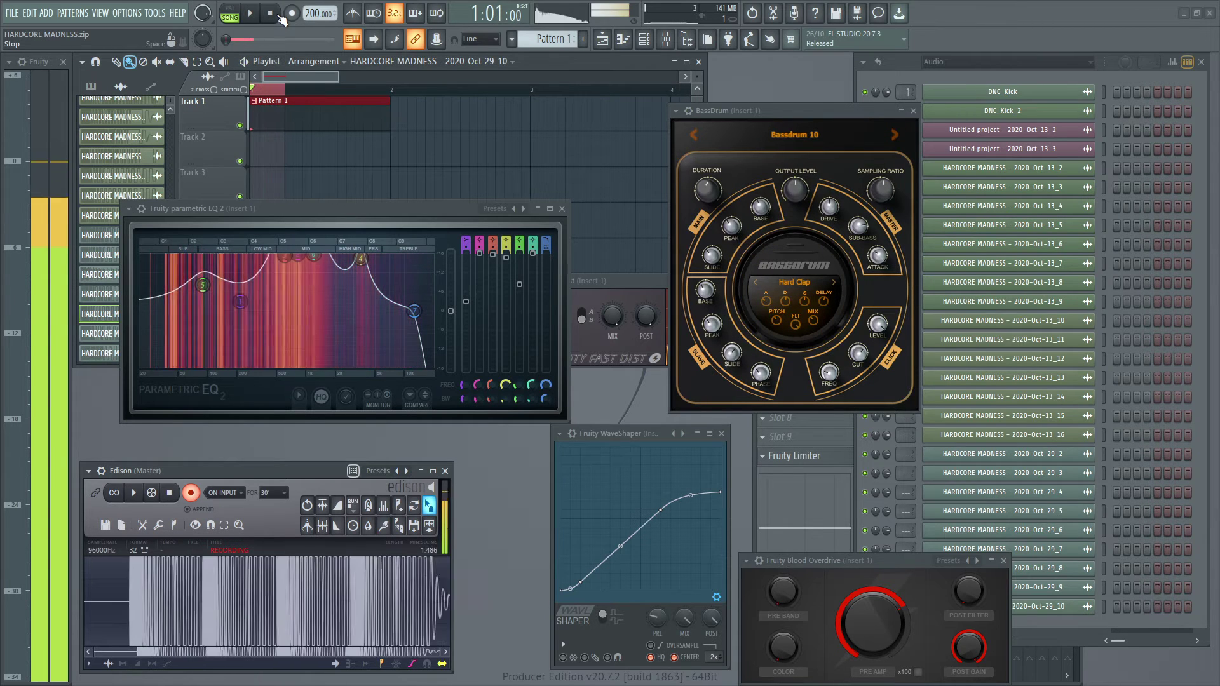
{"action": "key", "text": "space"}
{"action": "key", "text": "ctrl+a"}
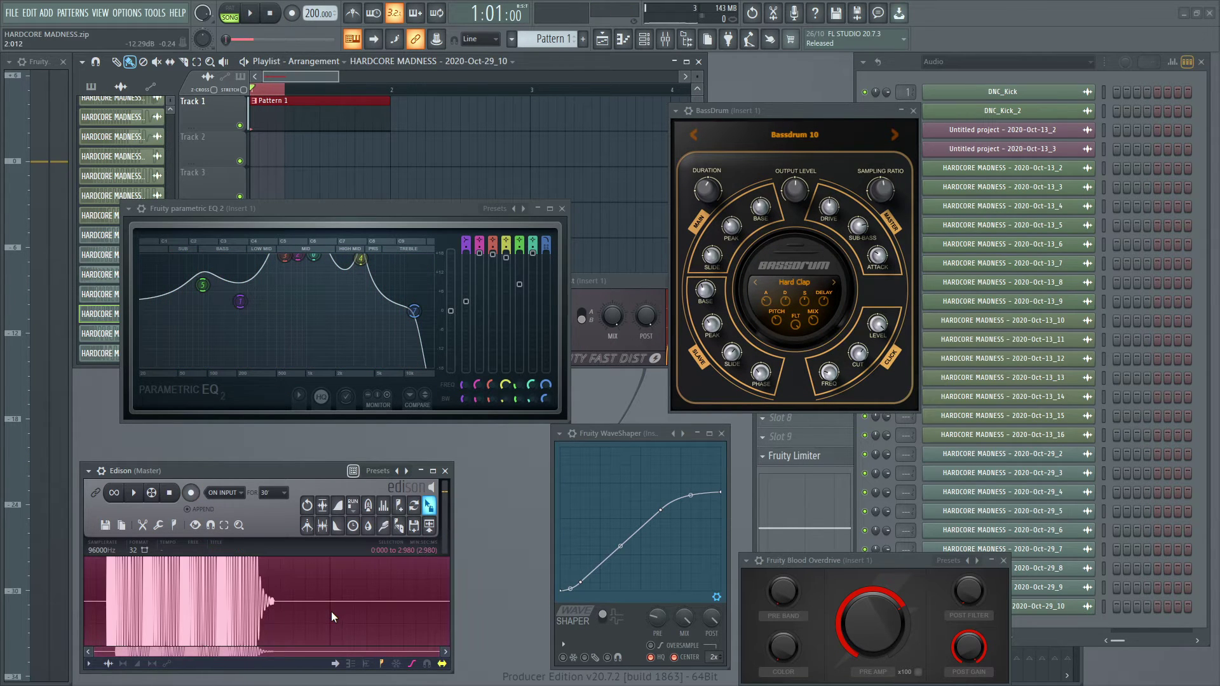
{"action": "key", "text": "Delete"}
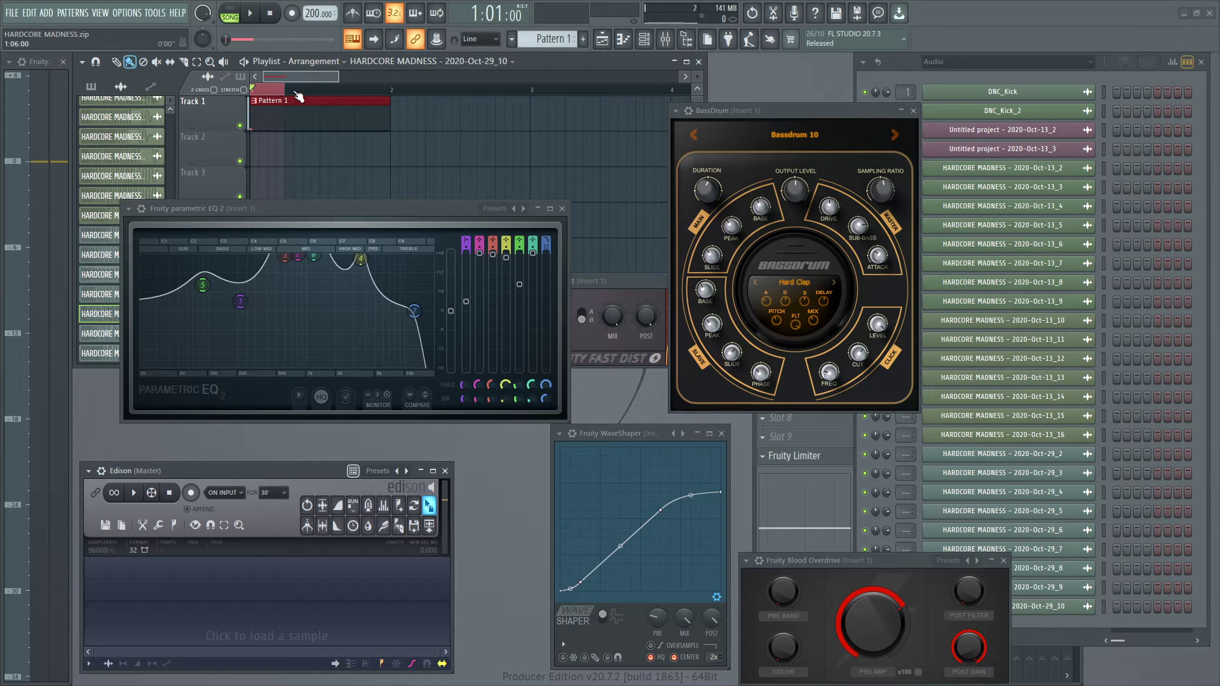
Extend the playlist loop selection to about the middle of bar 2 and record the kick in Edison.
{"action": "left_click_drag", "start_coordinate": [297, 95], "coordinate": [469, 89]}
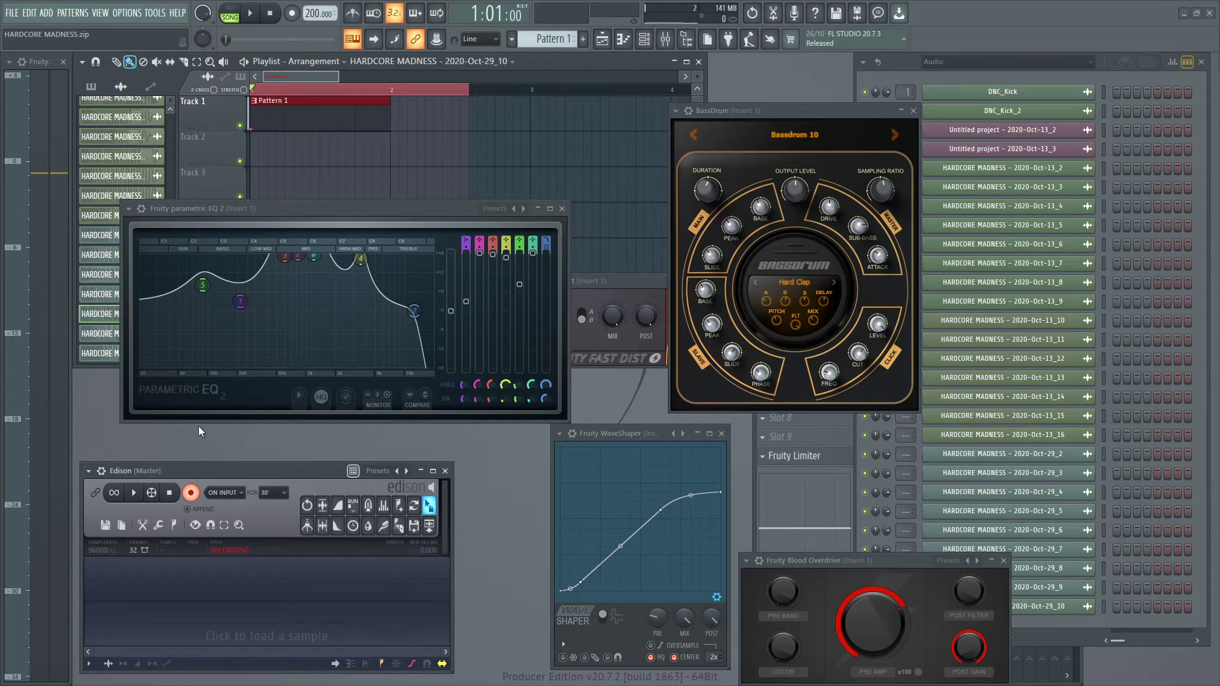
{"action": "key", "text": "space"}
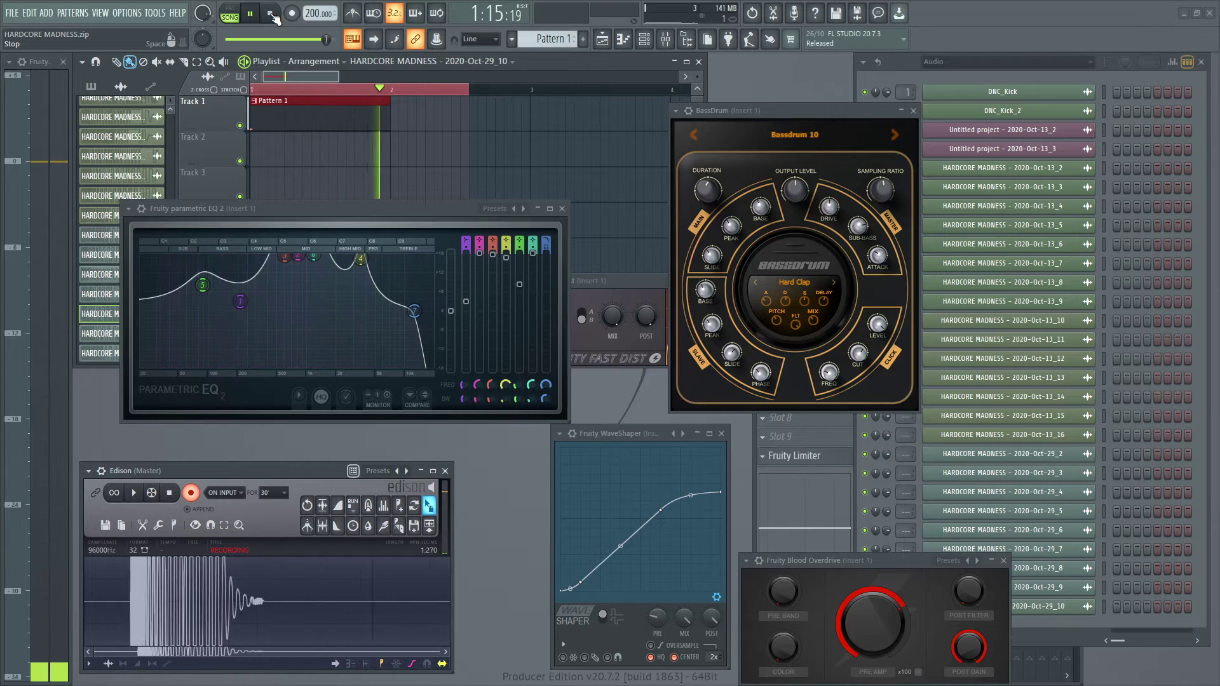
{"action": "left_click", "coordinate": [272, 14]}
{"action": "left_click", "coordinate": [186, 494]}
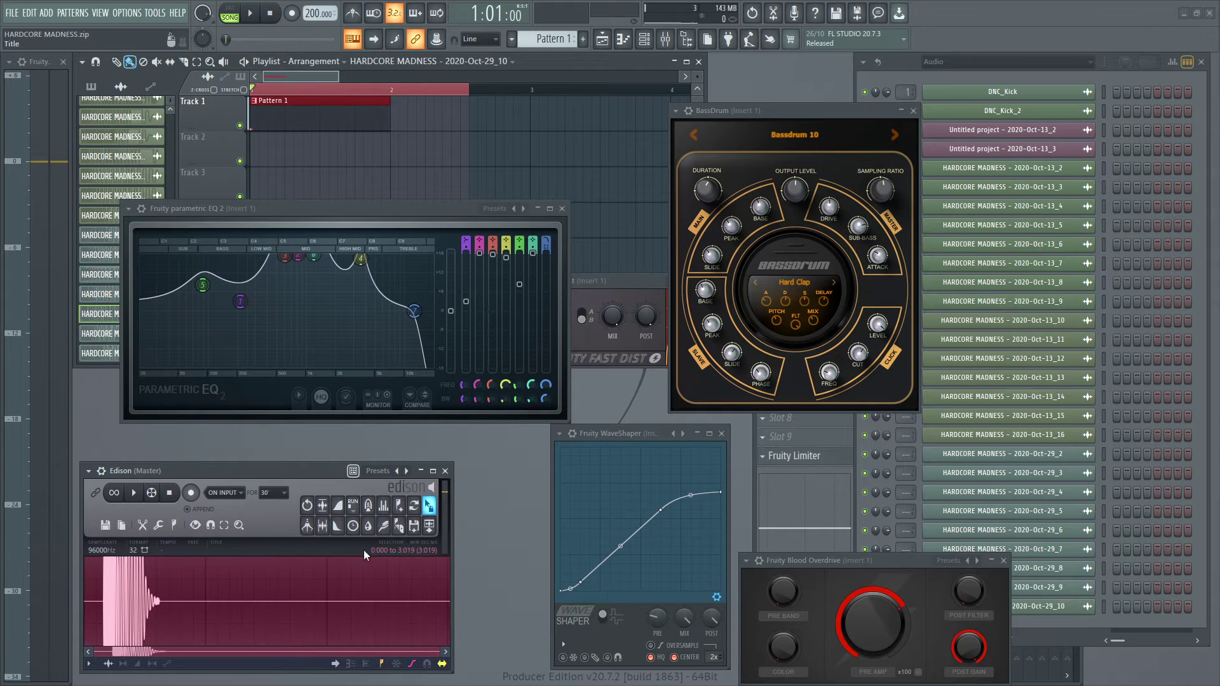
Trim the silence around the recorded kick and send it to playlist Track 1 near bar 3 as an audio clip.
{"action": "left_click", "coordinate": [322, 528]}
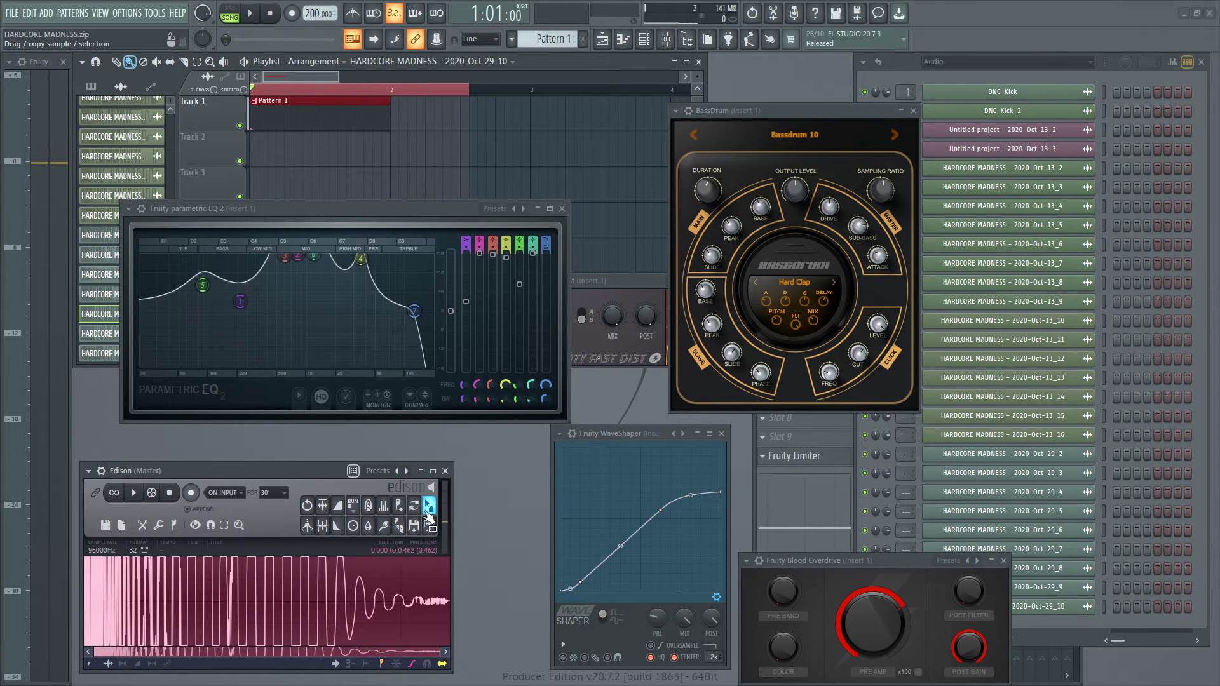
{"action": "left_click_drag", "start_coordinate": [429, 515], "coordinate": [520, 130]}
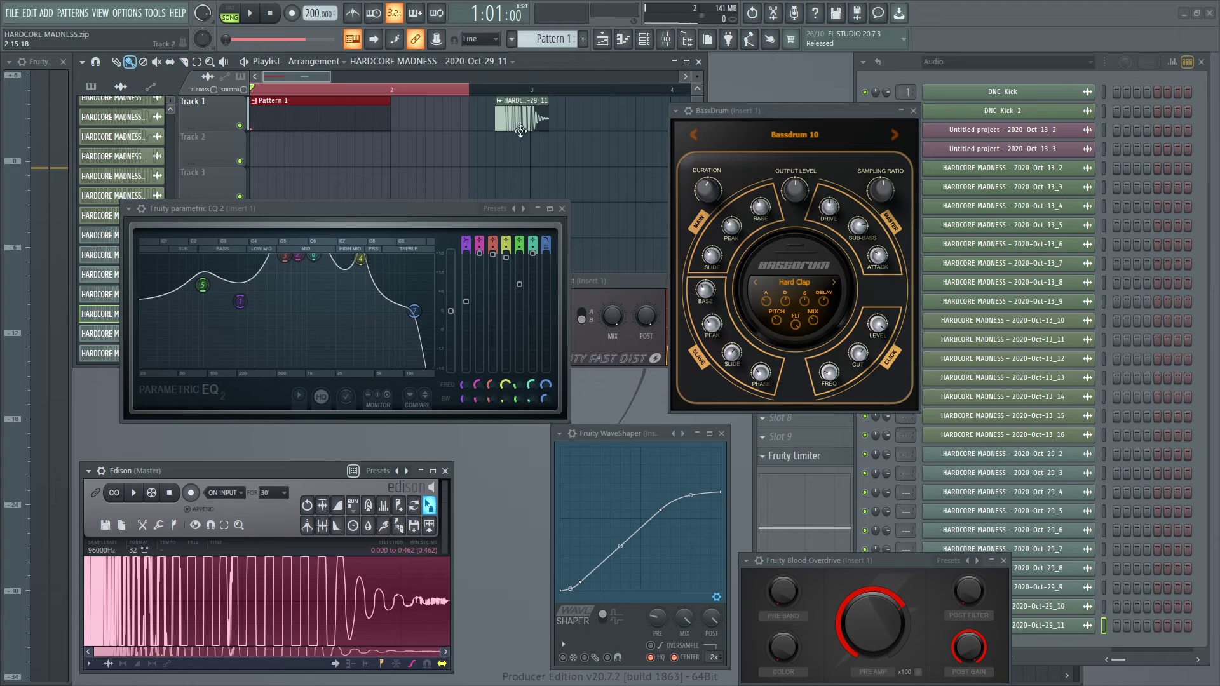
Audition the newly recorded kick against the DNC_Kick, Untitled project and earlier HARDCORE MADNESS clips in the channel rack.
{"action": "left_click", "coordinate": [1069, 636]}
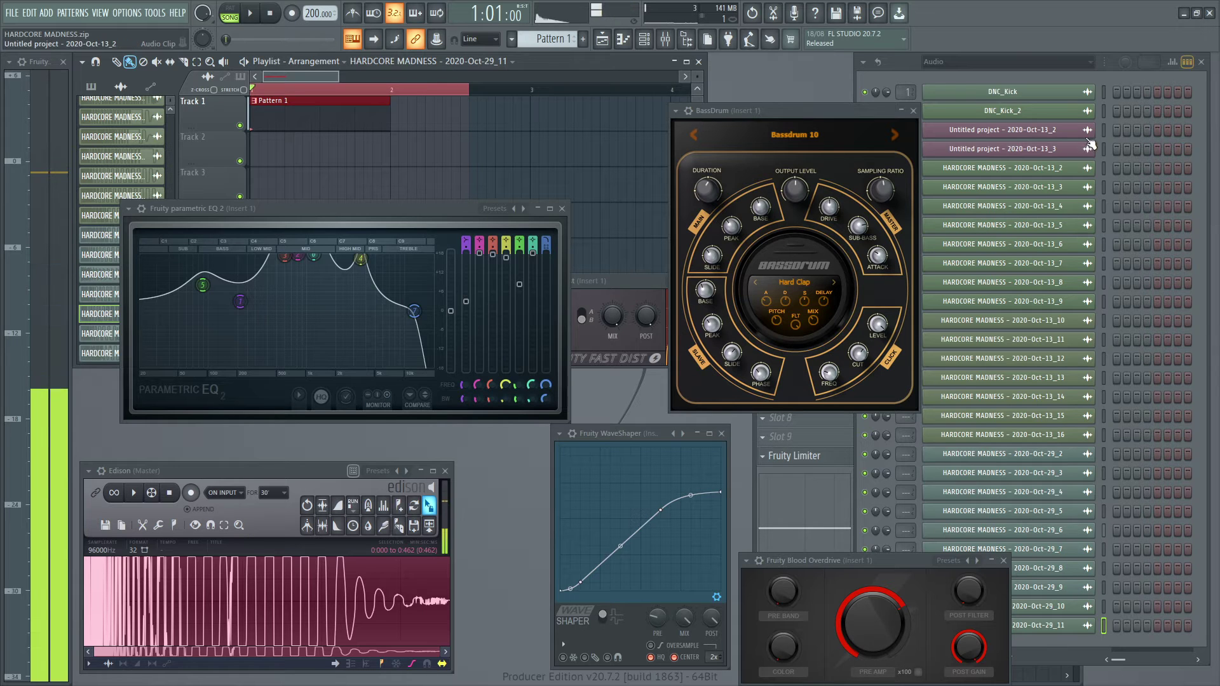
{"action": "middle_click", "coordinate": [1039, 99]}
{"action": "middle_click", "coordinate": [1036, 114]}
{"action": "middle_click", "coordinate": [1037, 132]}
{"action": "middle_click", "coordinate": [1038, 151]}
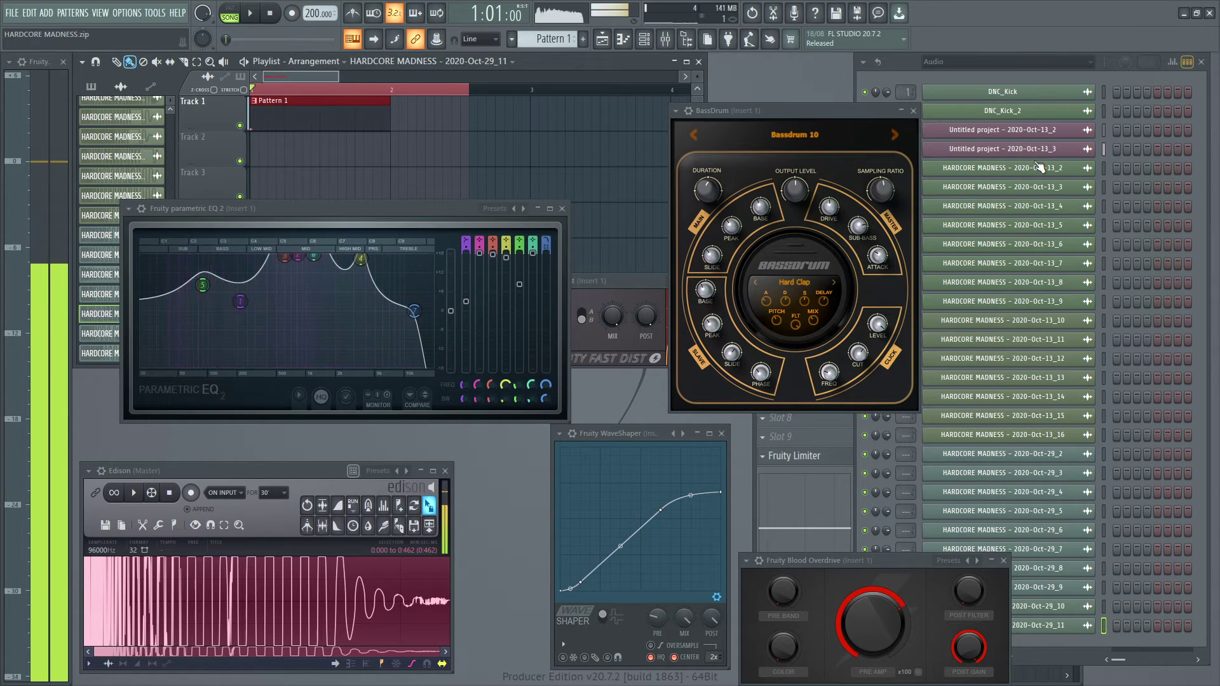
{"action": "middle_click", "coordinate": [1042, 175]}
{"action": "middle_click", "coordinate": [1047, 190]}
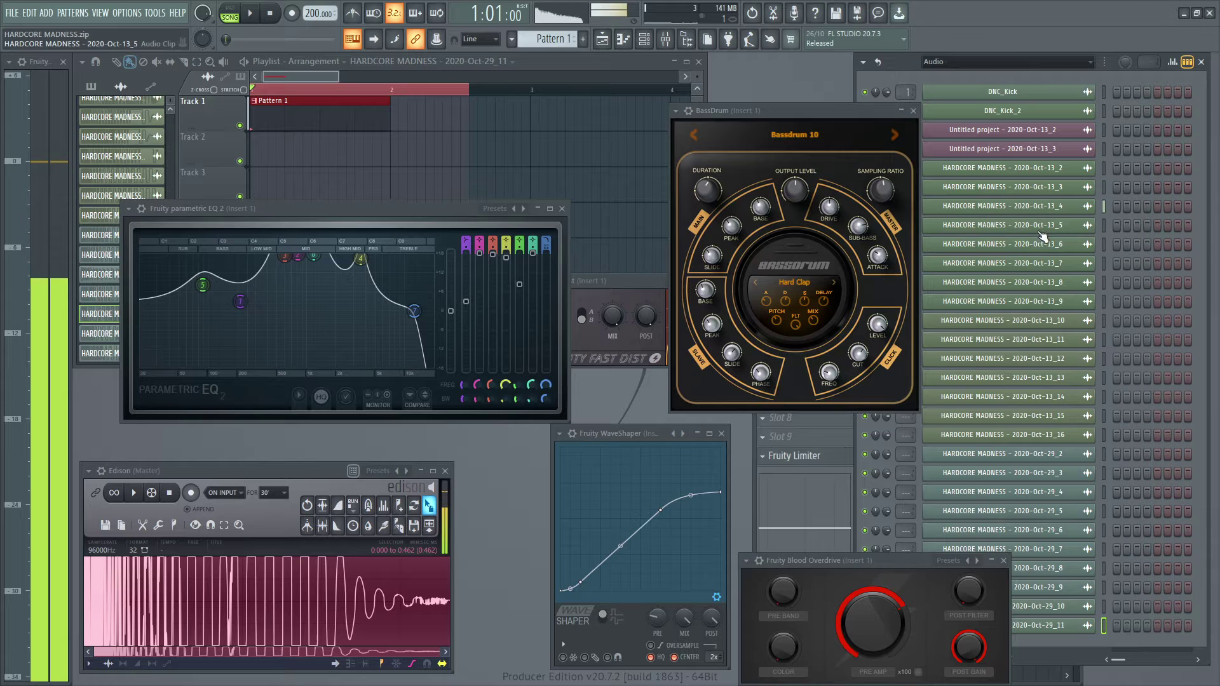
{"action": "middle_click", "coordinate": [1040, 265]}
{"action": "middle_click", "coordinate": [1043, 301]}
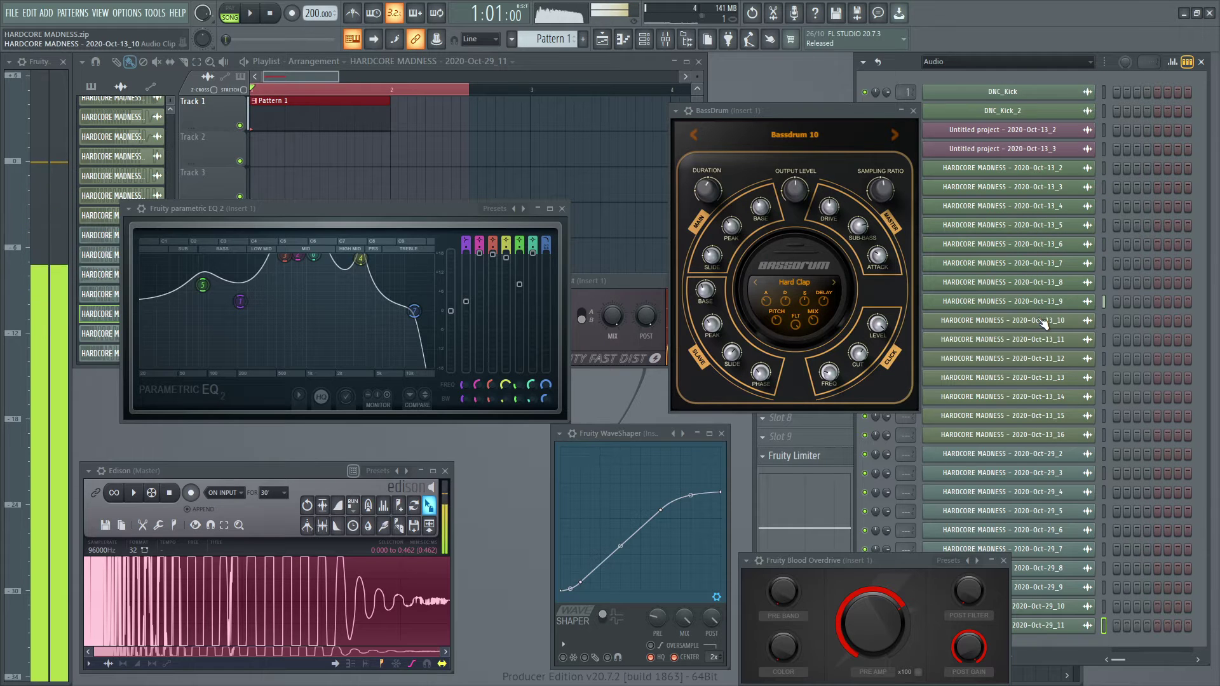
{"action": "middle_click", "coordinate": [1037, 355]}
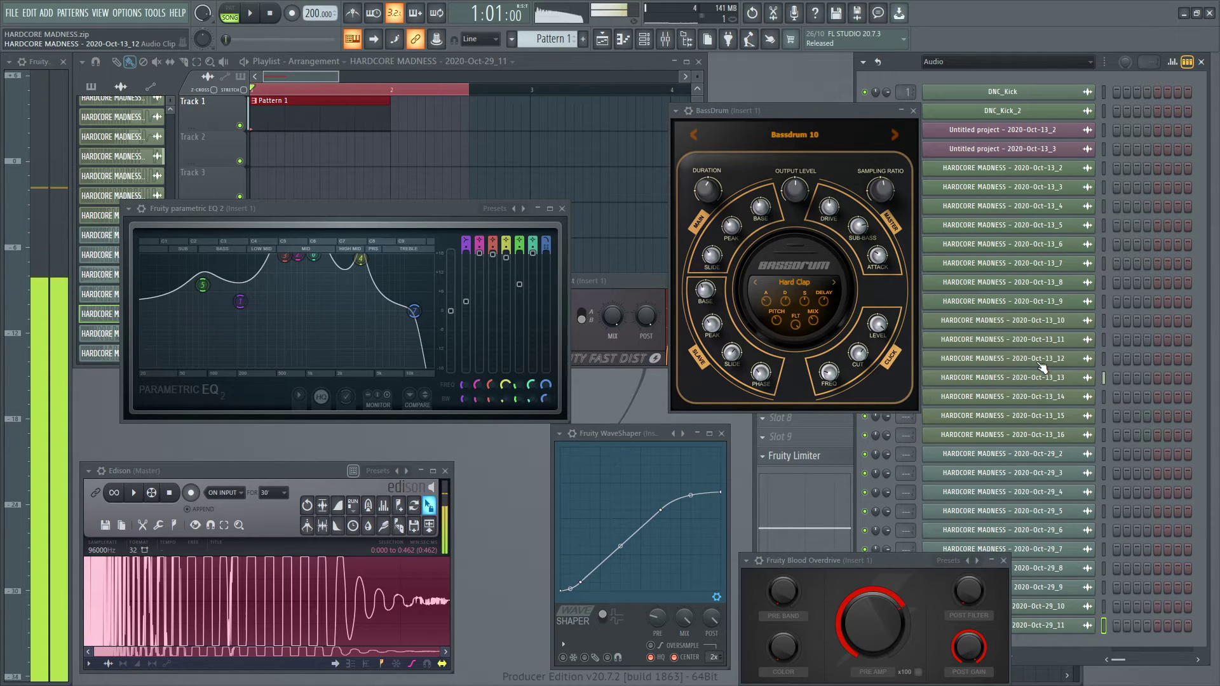
{"action": "middle_click", "coordinate": [1043, 366]}
{"action": "middle_click", "coordinate": [1043, 379]}
{"action": "middle_click", "coordinate": [1054, 417]}
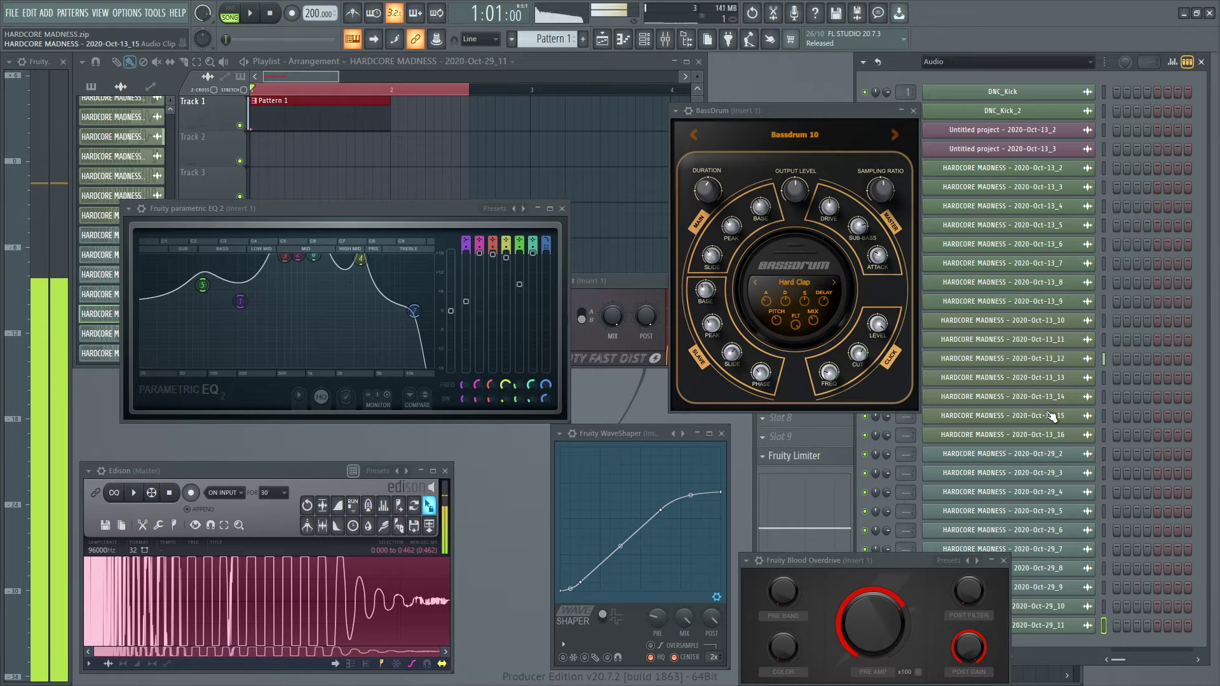
{"action": "middle_click", "coordinate": [1050, 361]}
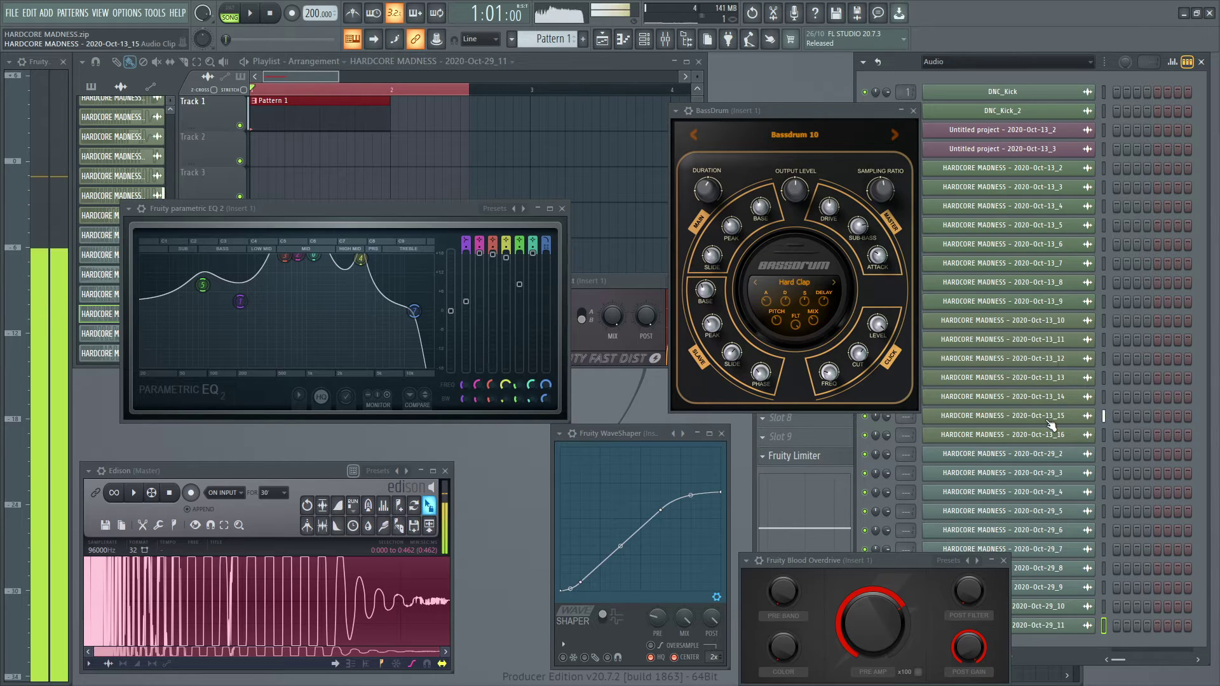
{"action": "middle_click", "coordinate": [1057, 494]}
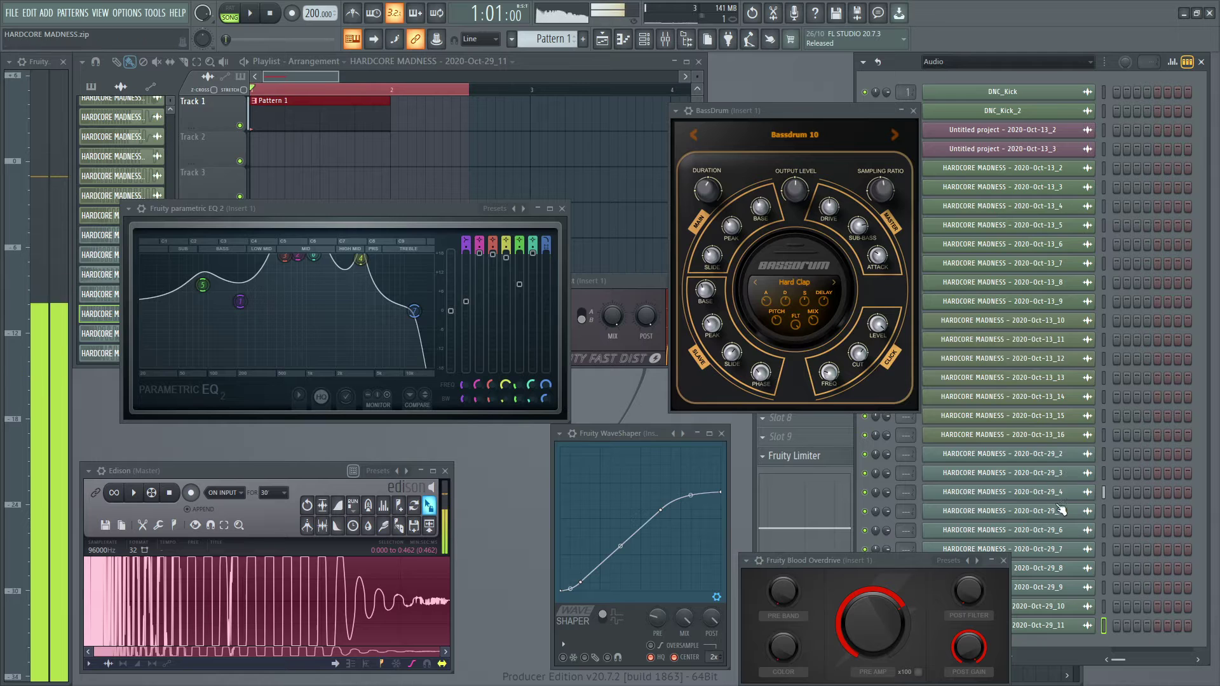
{"action": "middle_click", "coordinate": [1058, 493]}
{"action": "middle_click", "coordinate": [1060, 514]}
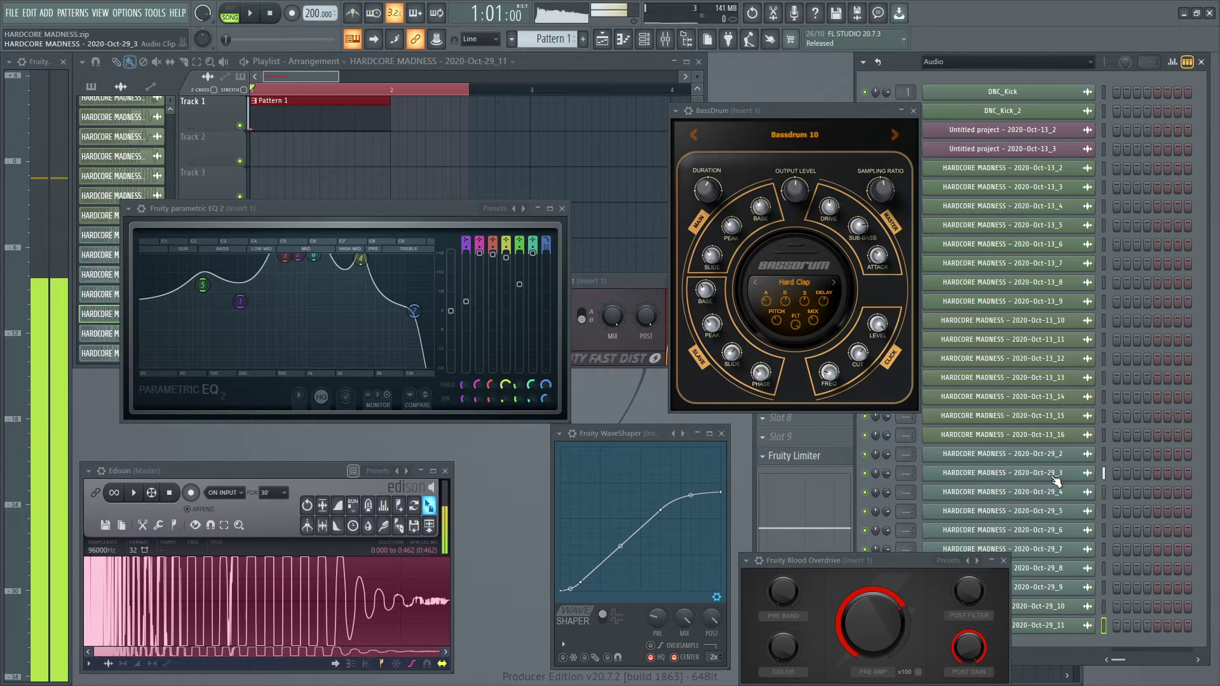
{"action": "middle_click", "coordinate": [1059, 552]}
{"action": "middle_click", "coordinate": [1062, 570]}
{"action": "middle_click", "coordinate": [1059, 571]}
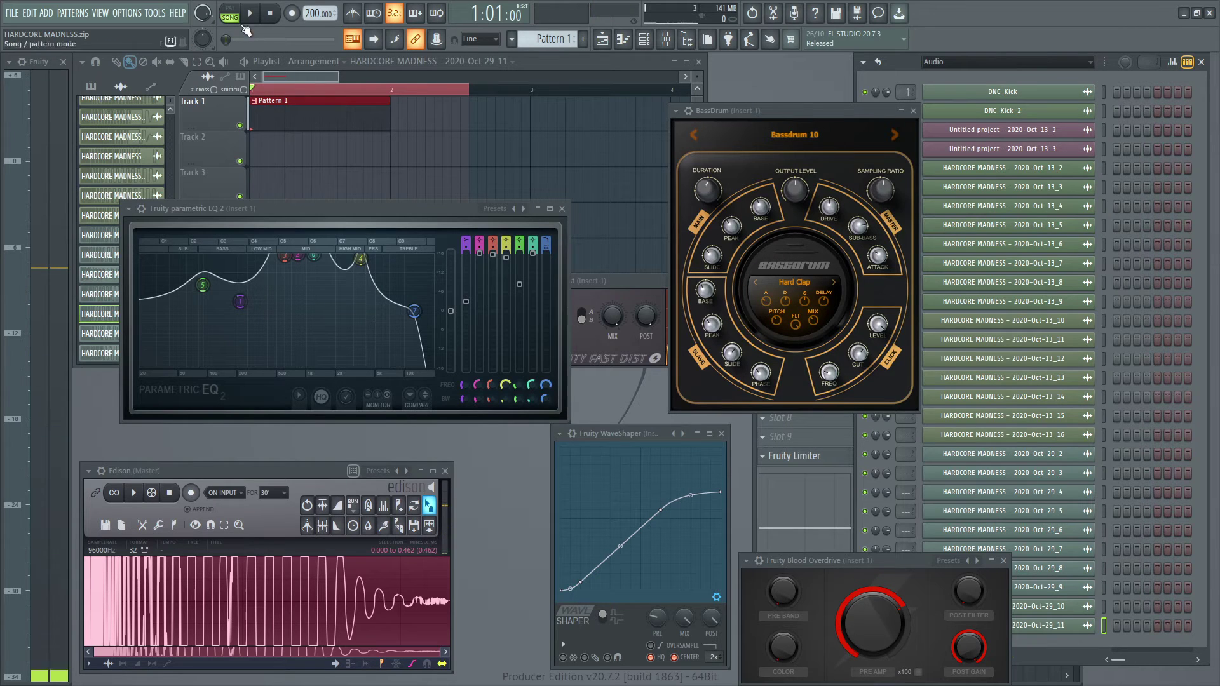
Shorten the playlist loop to the first beat of bar 1 and adjust BassDrum's Slave Base knob while the kick plays.
{"action": "left_click", "coordinate": [286, 89]}
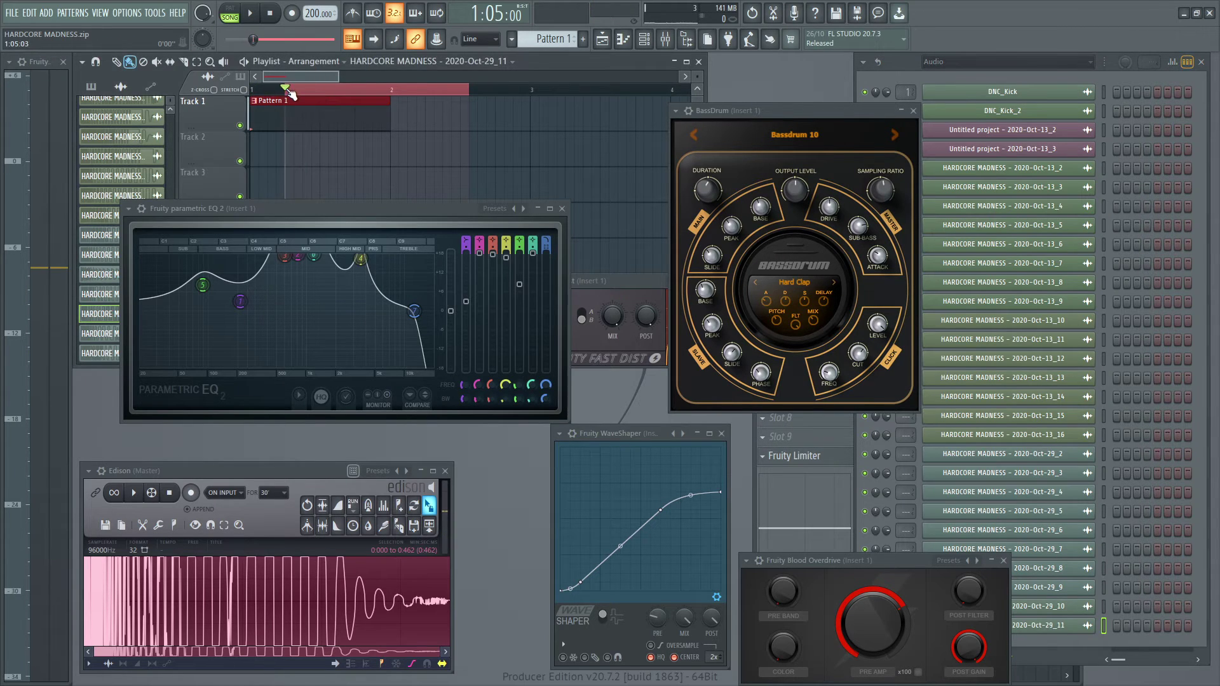
{"action": "left_click_drag", "start_coordinate": [287, 91], "coordinate": [252, 92]}
{"action": "left_click_drag", "start_coordinate": [469, 93], "coordinate": [290, 92]}
{"action": "key", "text": "space"}
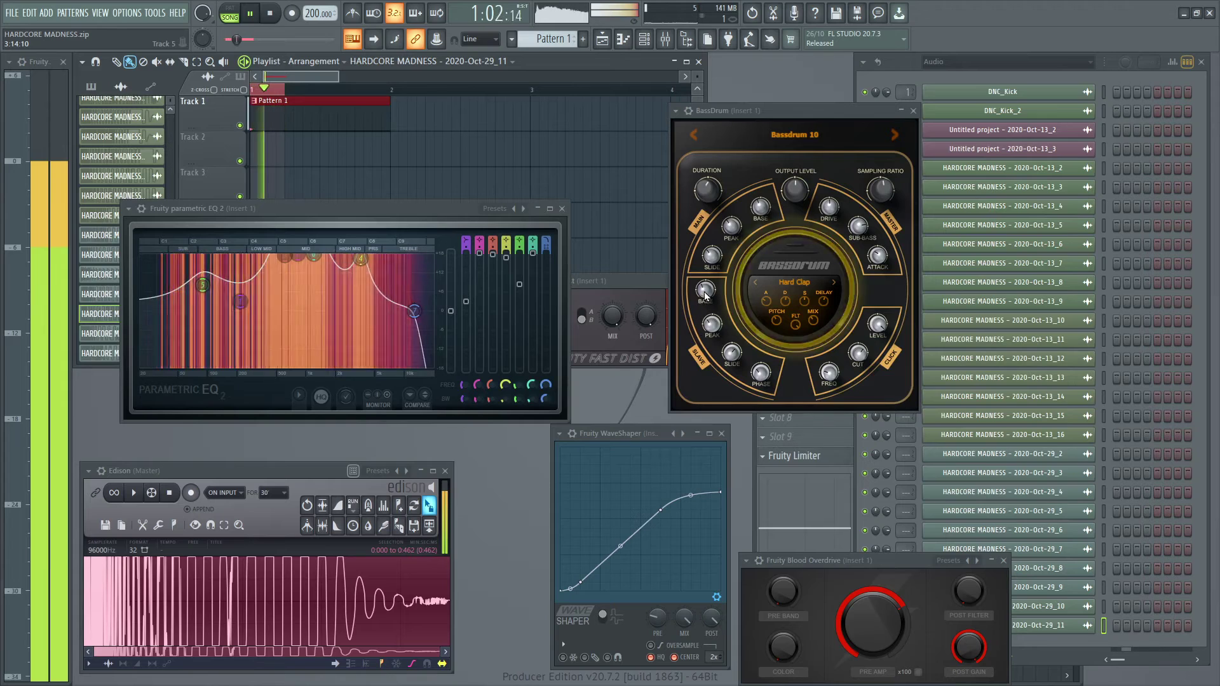
{"action": "left_click_drag", "start_coordinate": [704, 291], "coordinate": [704, 277]}
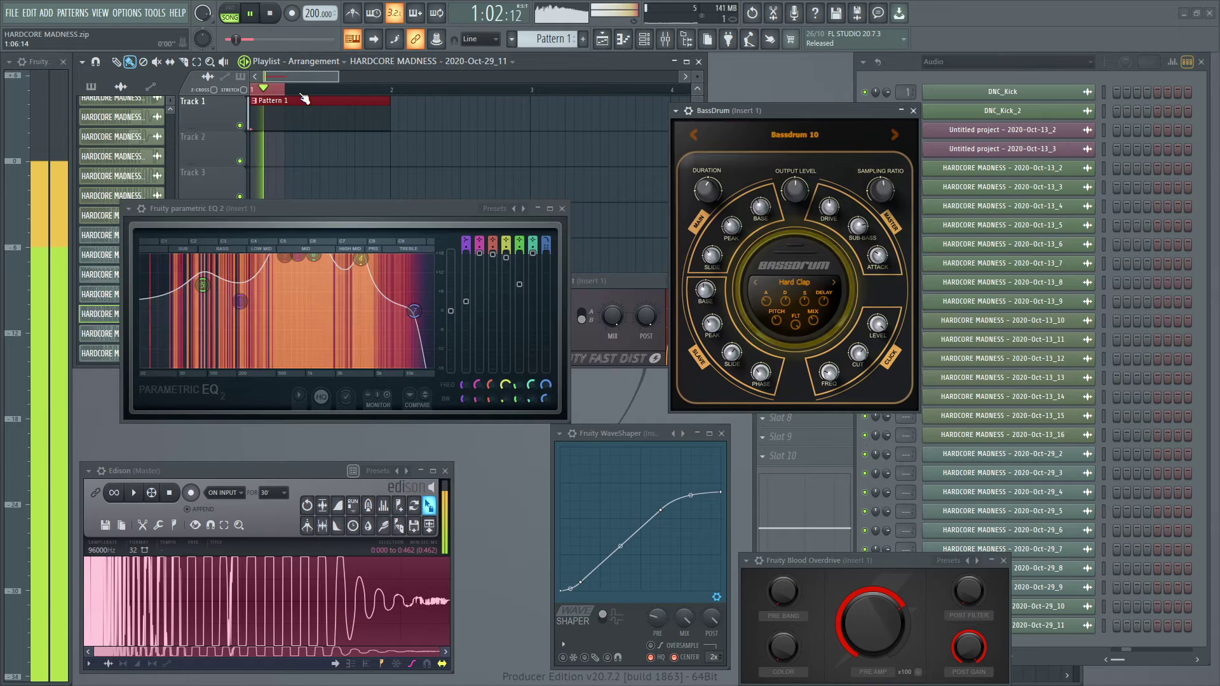
{"action": "key", "text": "space"}
Clear the sample from Edison, extend the playlist loop about a third into bar 2, and test the playback.
{"action": "left_click", "coordinate": [224, 597]}
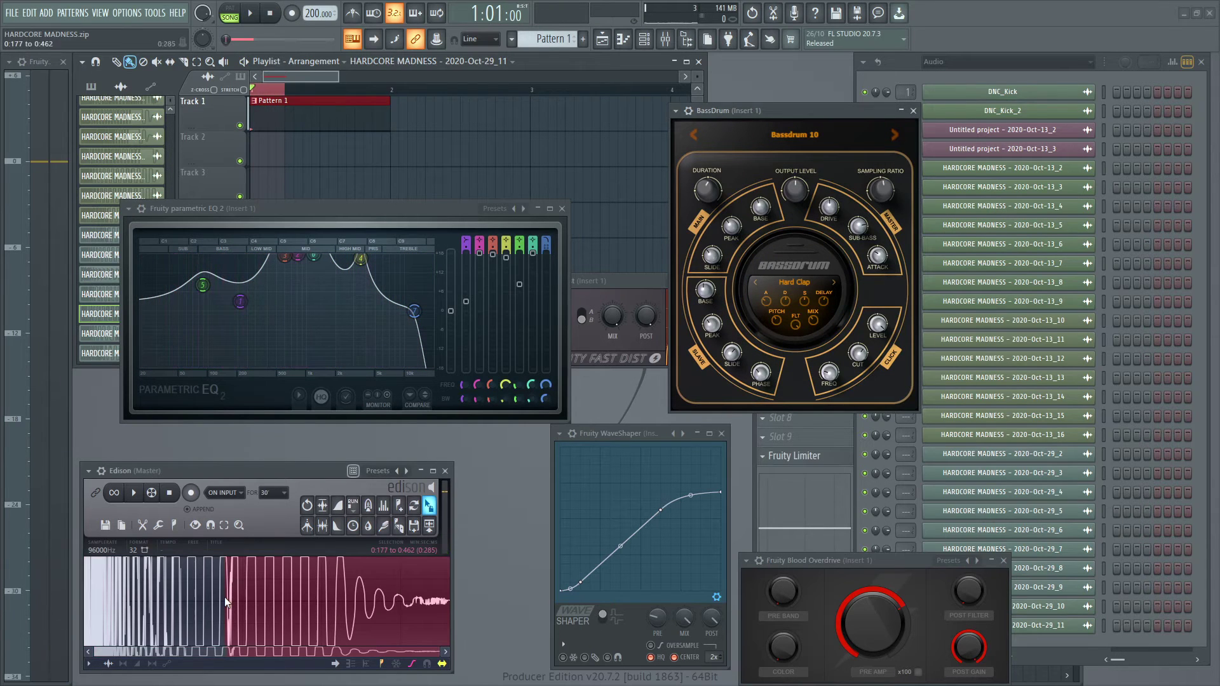
{"action": "key", "text": "ctrl+a"}
{"action": "key", "text": "Delete"}
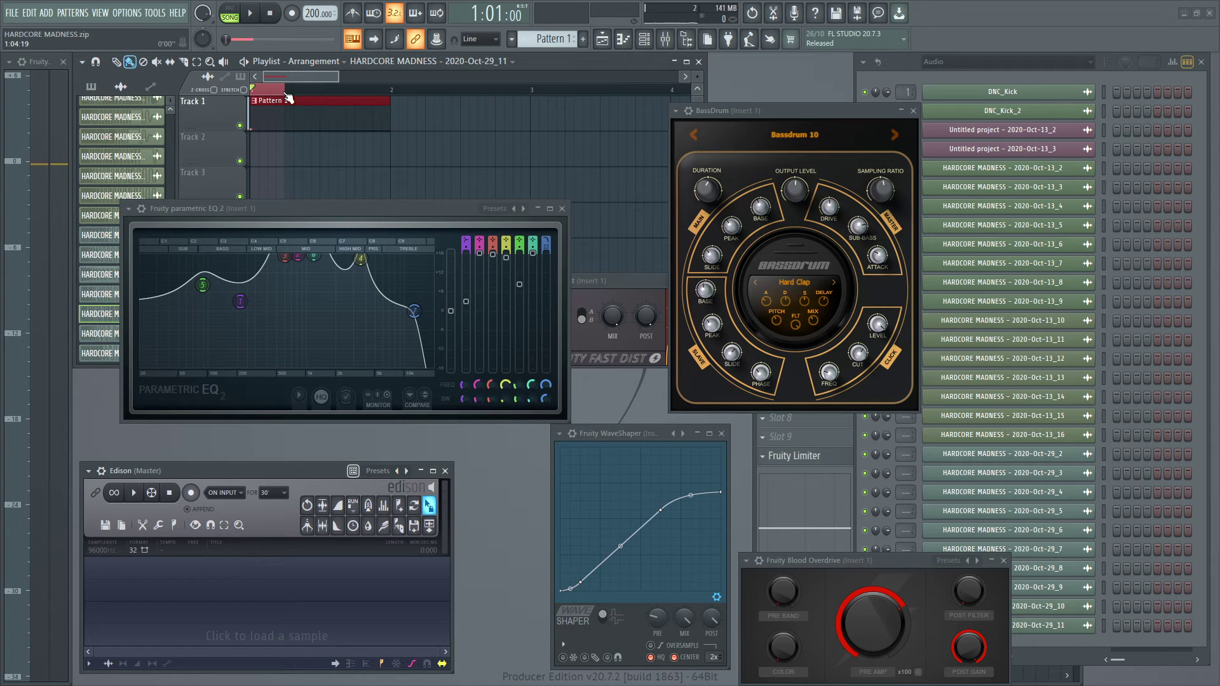
{"action": "left_click_drag", "start_coordinate": [285, 94], "coordinate": [442, 97]}
{"action": "left_click", "coordinate": [251, 14]}
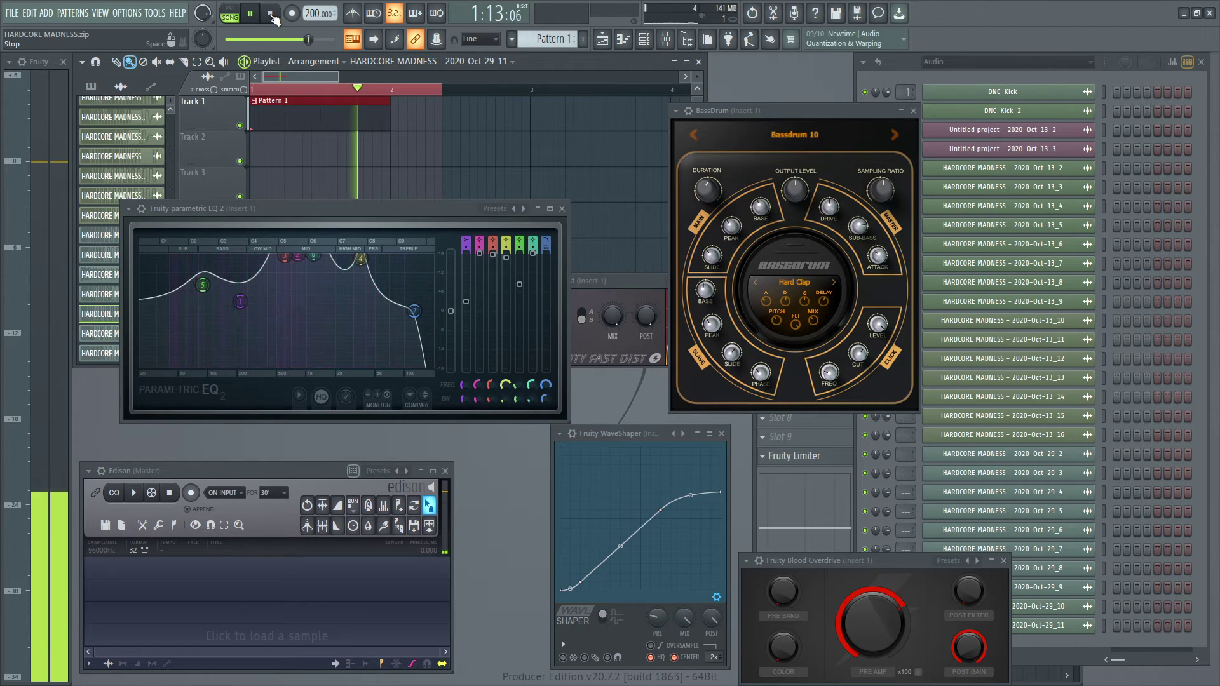
{"action": "key", "text": "space"}
Arm Edison on input and record the kick from the song playback.
{"action": "left_click", "coordinate": [190, 493]}
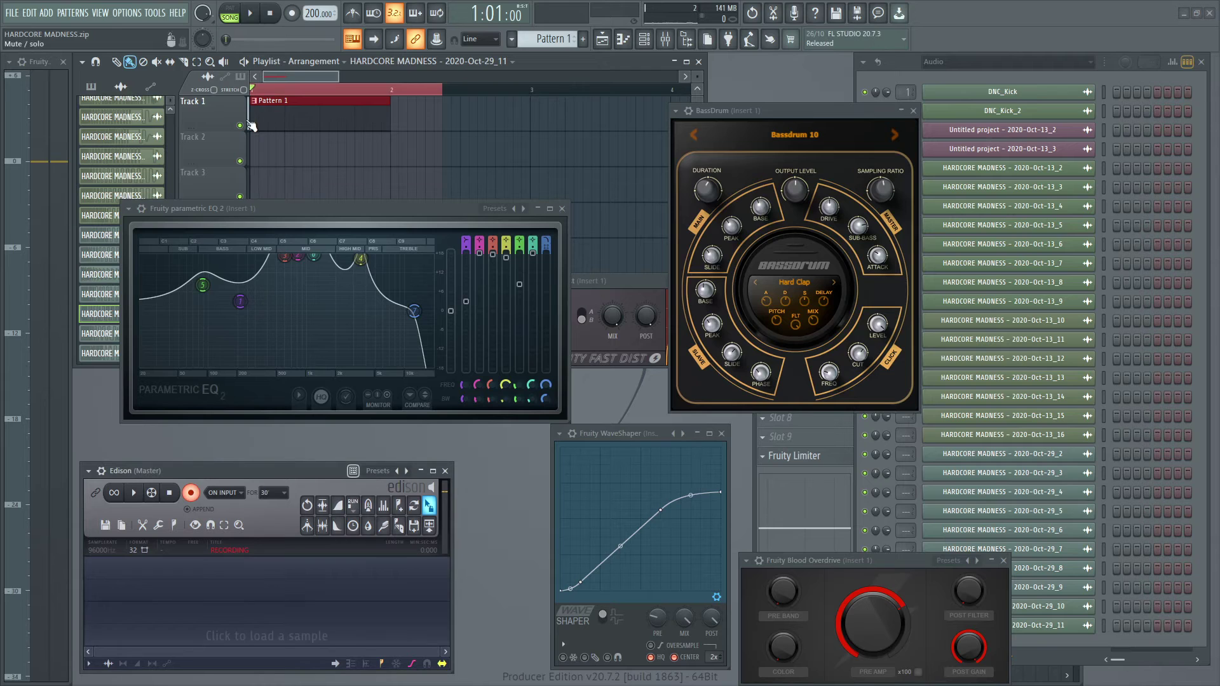
{"action": "key", "text": "space"}
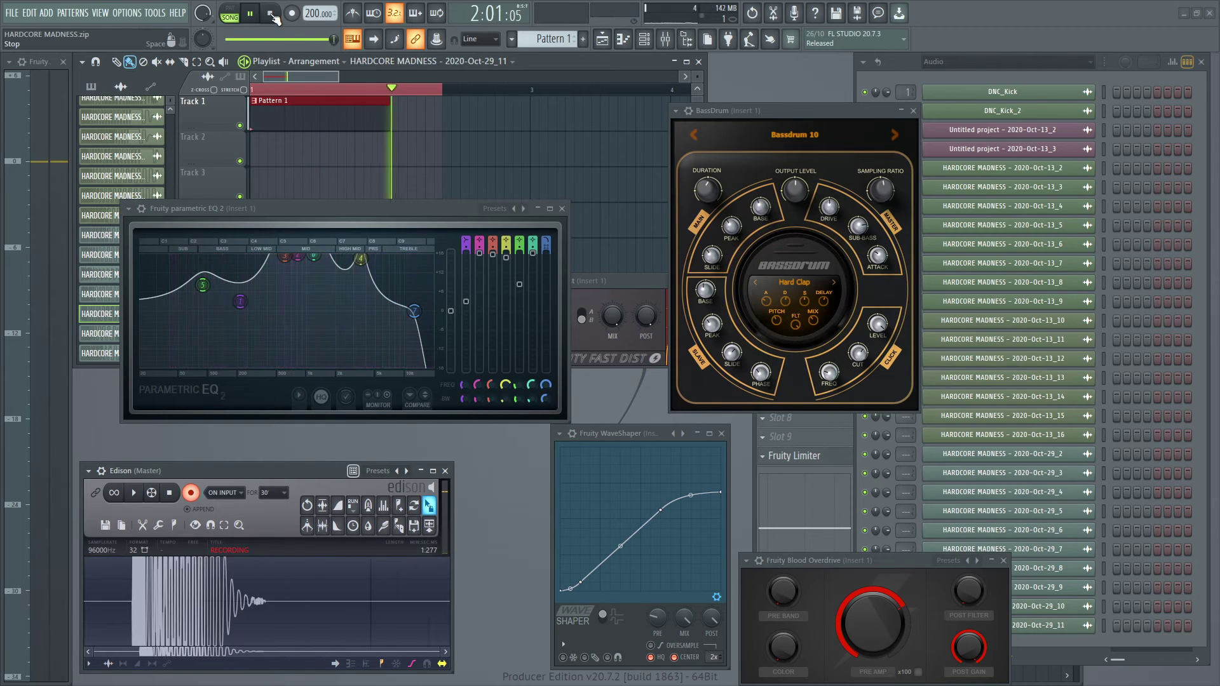
{"action": "left_click", "coordinate": [270, 14]}
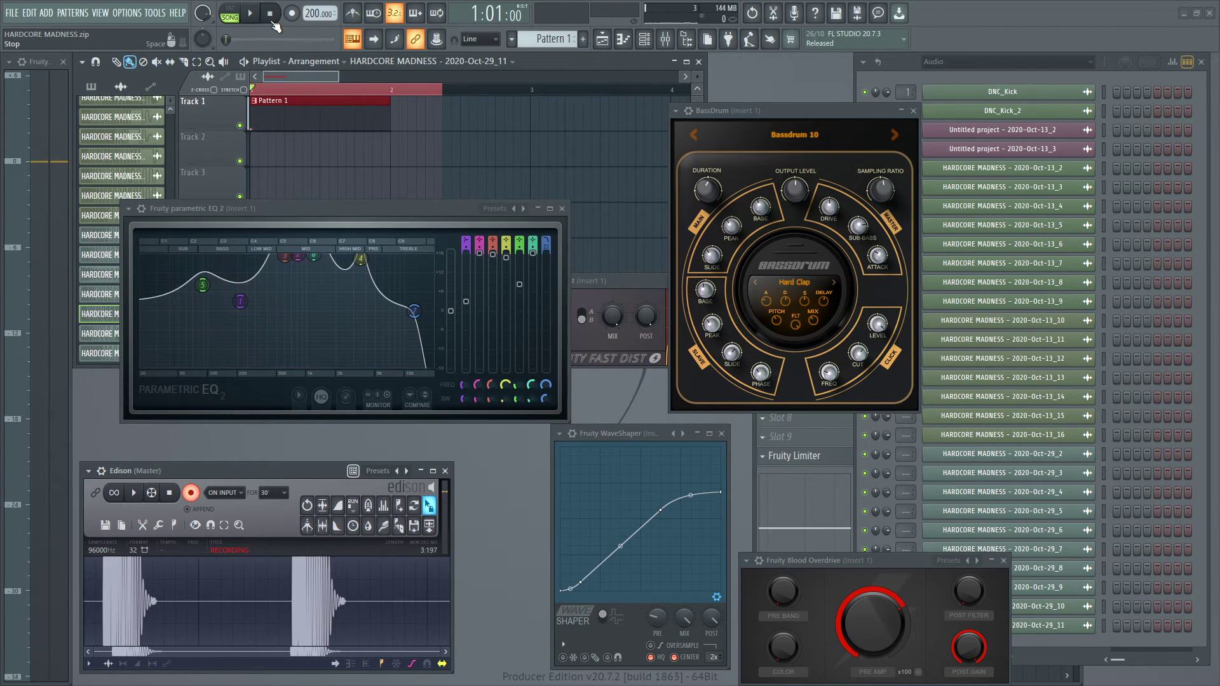
{"action": "left_click", "coordinate": [170, 493]}
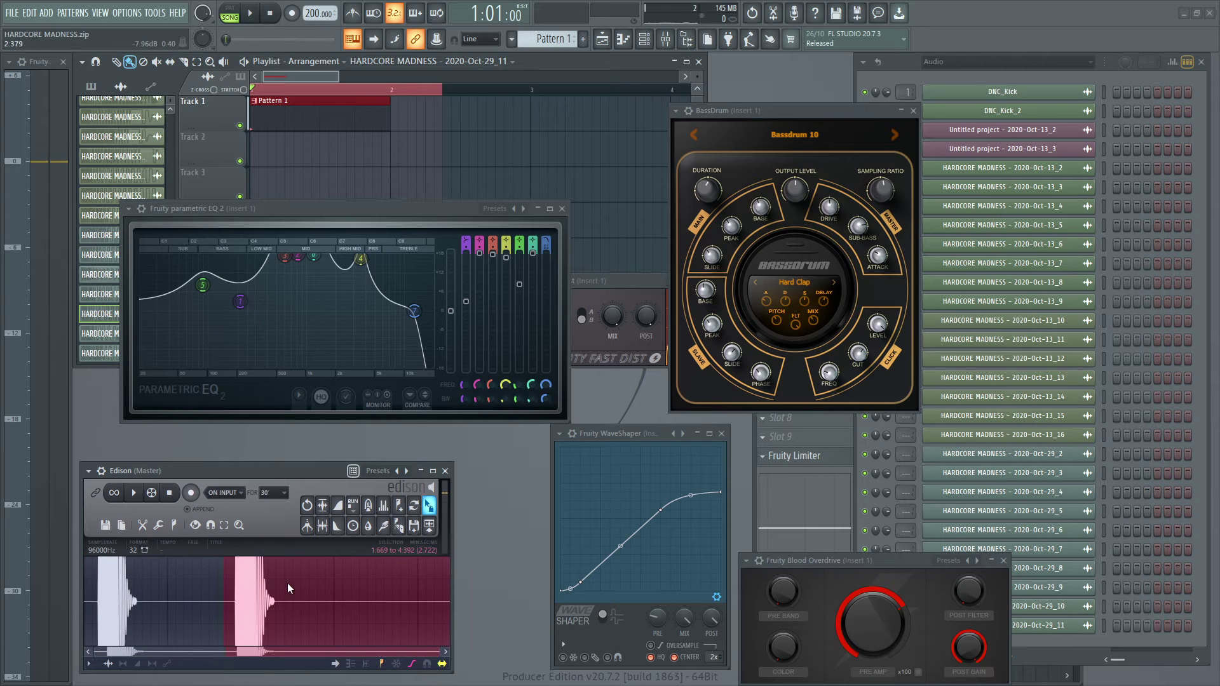
Delete the second kick from the Edison recording, trim the remaining one, and place it on playlist Track 1 near bar 3.
{"action": "left_click_drag", "start_coordinate": [224, 586], "coordinate": [231, 586]}
{"action": "key", "text": "Delete"}
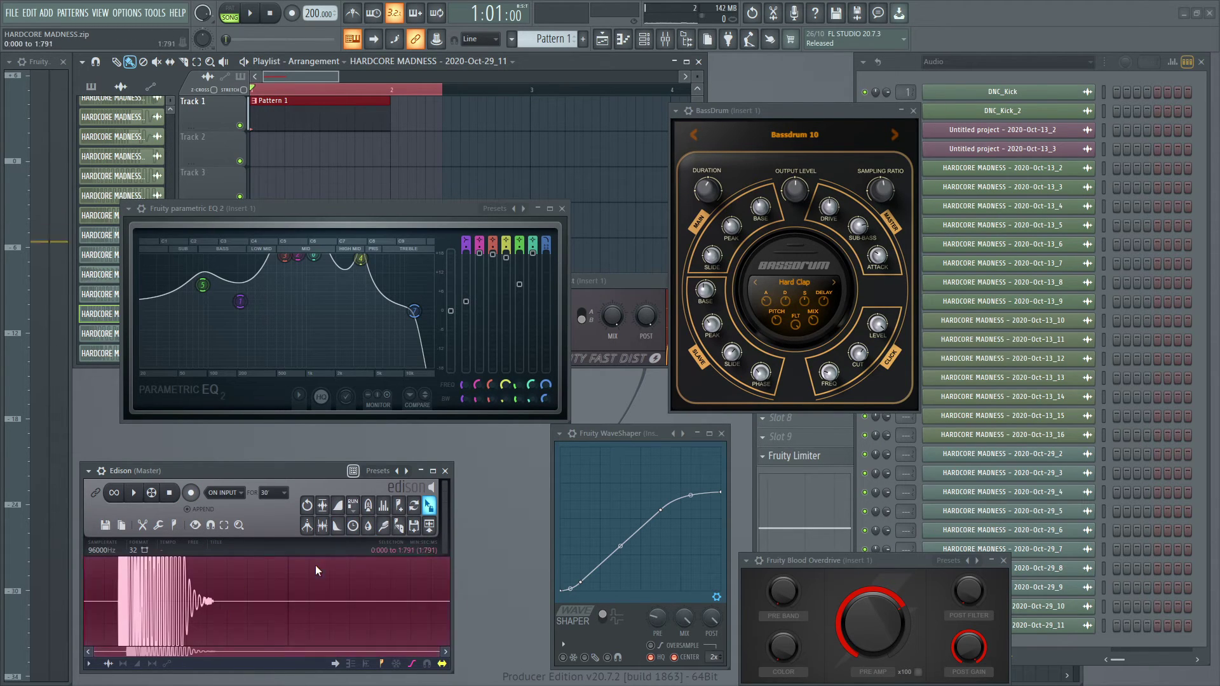
{"action": "left_click", "coordinate": [324, 506]}
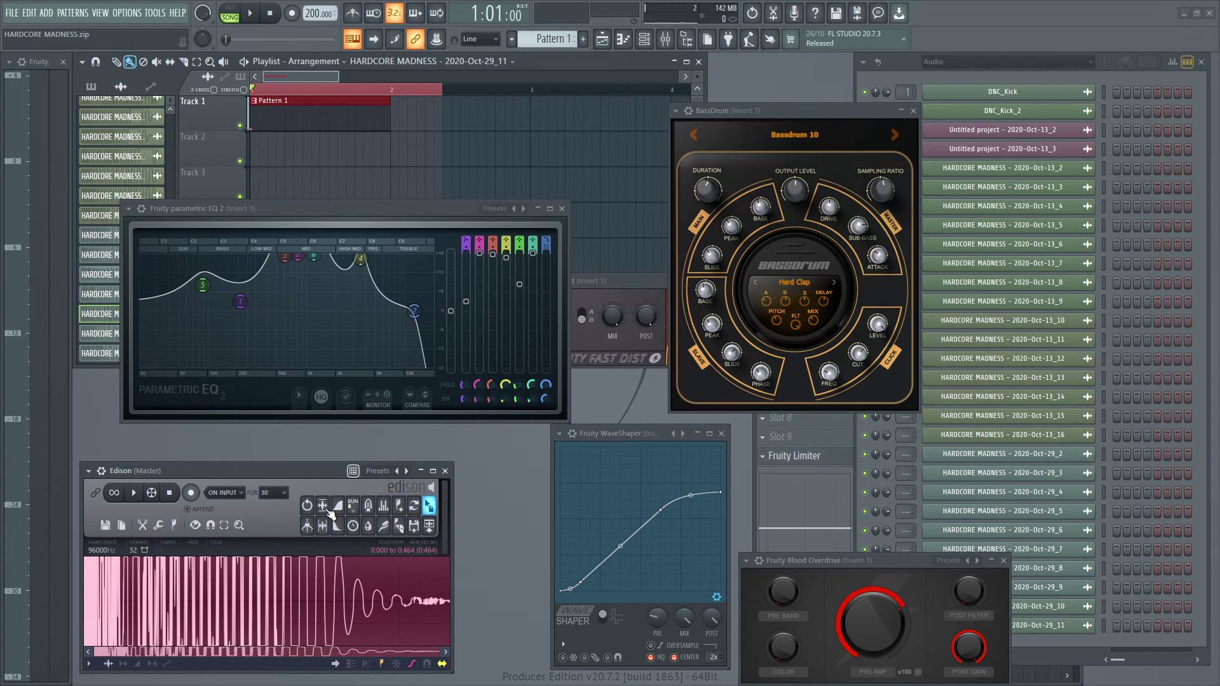
{"action": "left_click", "coordinate": [414, 506]}
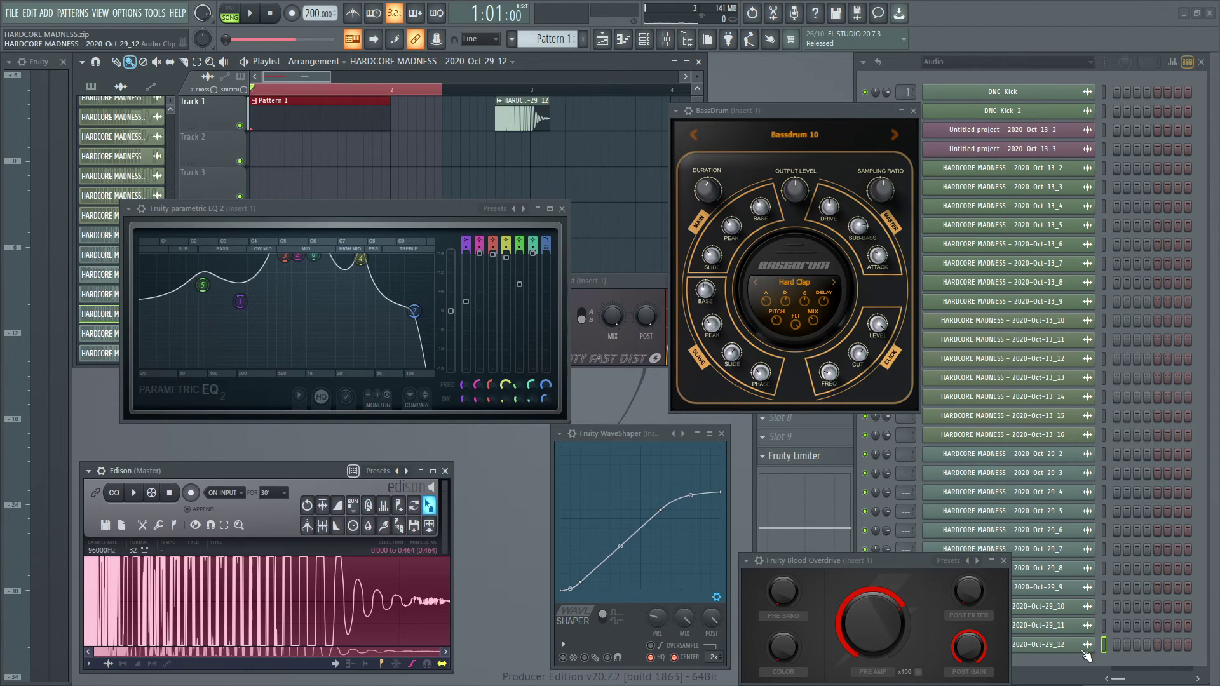
Audition the HARDCORE MADNESS - 2020-Oct-29_12 kick from its channel and delete its clip near bar 3 on playlist Track 1.
{"action": "left_click", "coordinate": [1083, 650]}
{"action": "left_click", "coordinate": [1084, 650]}
{"action": "left_click", "coordinate": [1083, 650]}
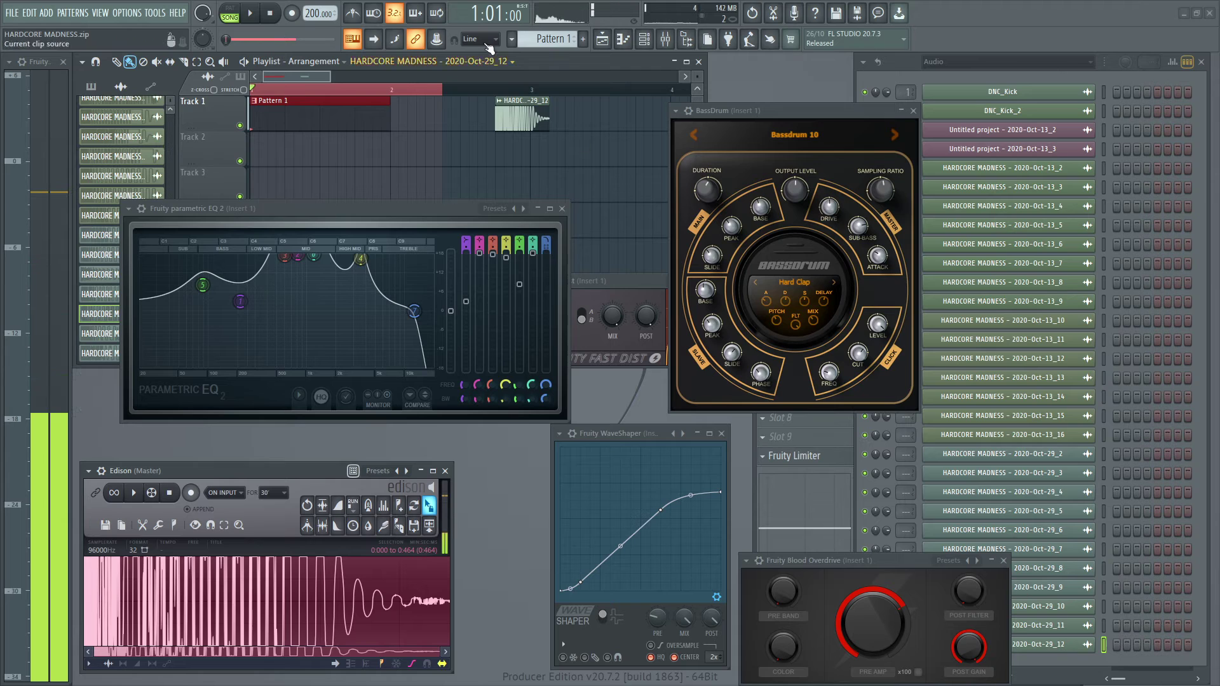
{"action": "right_click", "coordinate": [523, 114]}
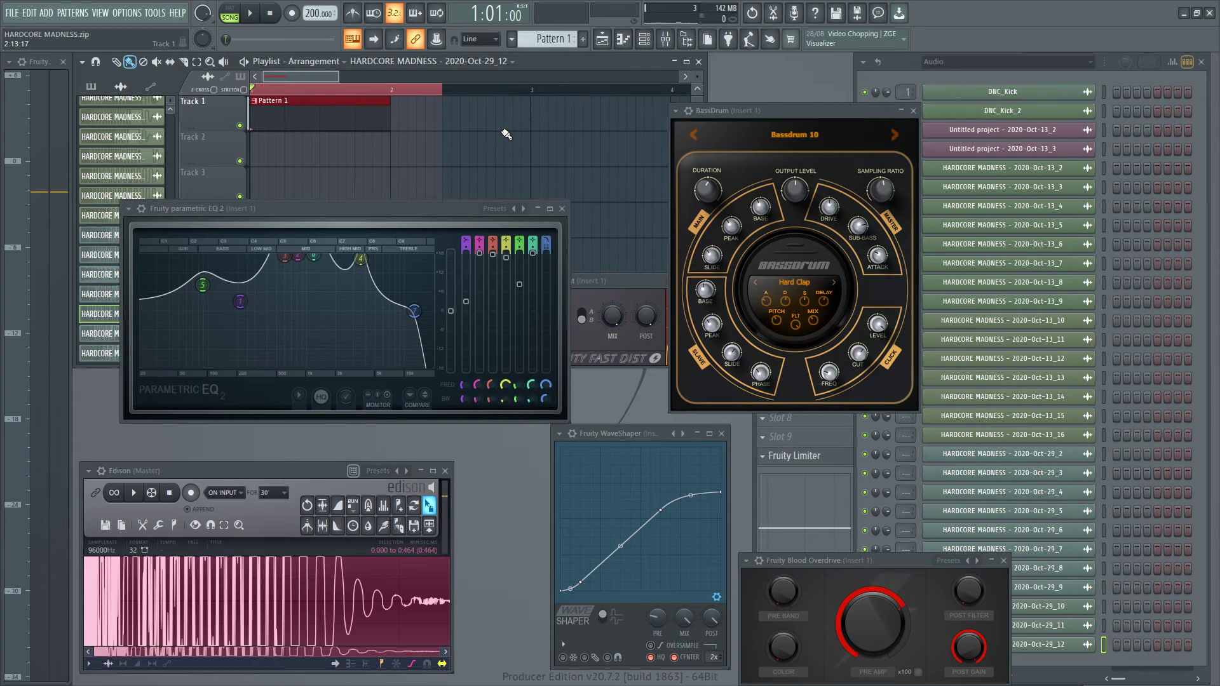
Shorten the playlist loop to the first beat of bar 1 and start looping the kick.
{"action": "left_click_drag", "start_coordinate": [251, 90], "coordinate": [287, 93]}
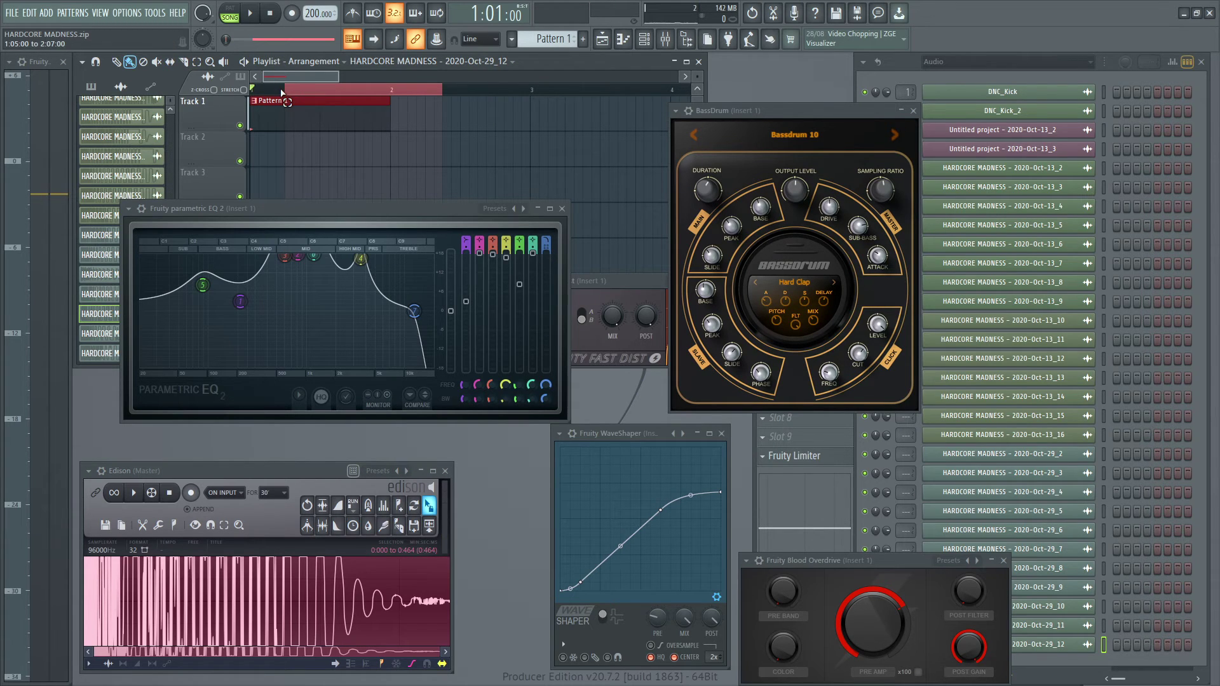
{"action": "left_click", "coordinate": [282, 93]}
{"action": "left_click_drag", "start_coordinate": [438, 93], "coordinate": [296, 100]}
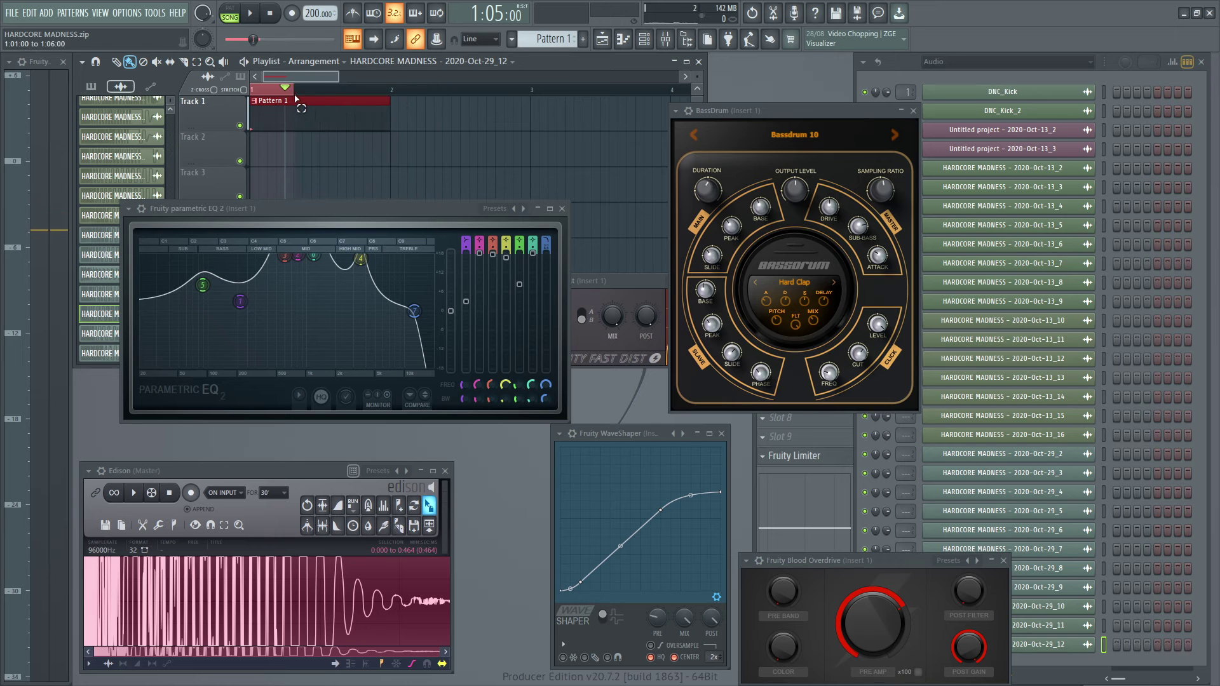
{"action": "key", "text": "space"}
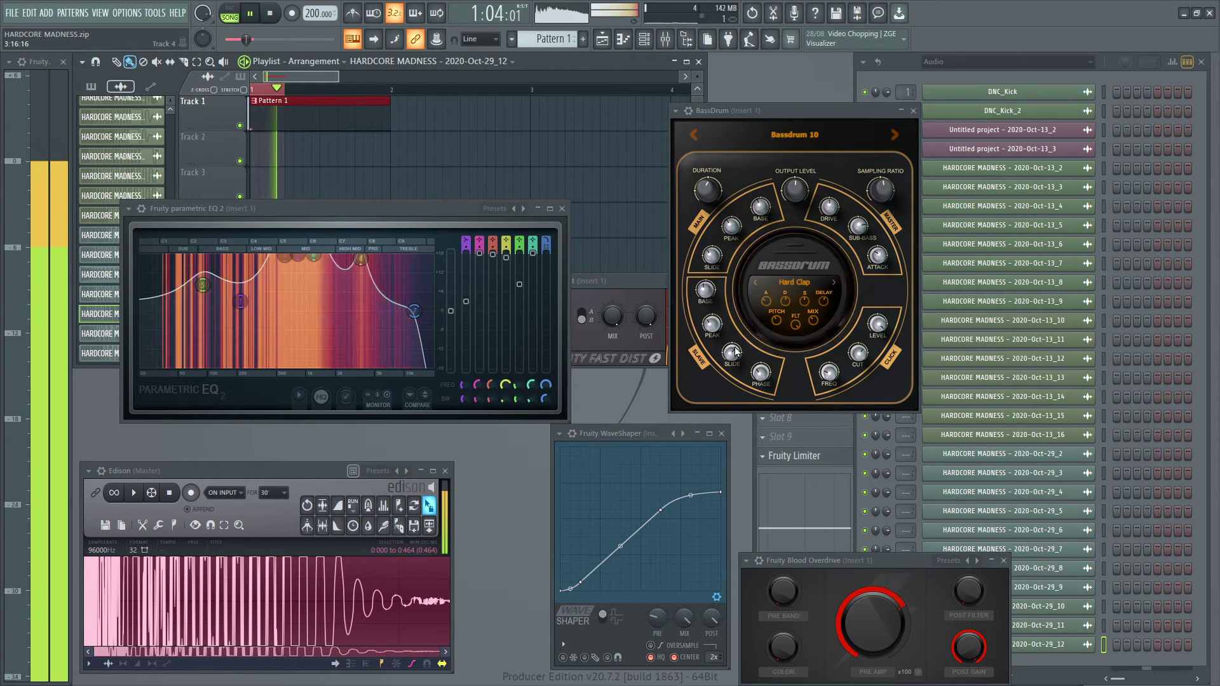
{"action": "left_click", "coordinate": [705, 291]}
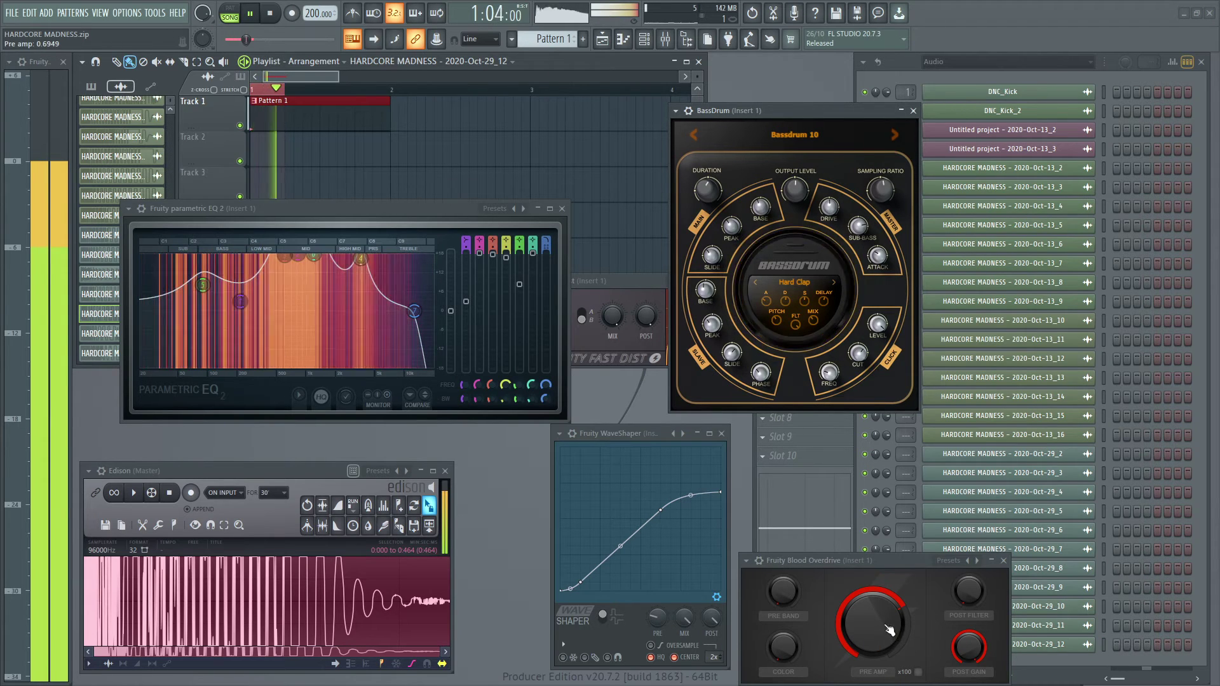
Turn on the x100 boost in Fruity Blood Overdrive and rebalance its Pre Amp while listening to the kick.
{"action": "mouse_move", "coordinate": [886, 625]}
{"action": "left_mouse_down"}
{"action": "mouse_move", "coordinate": [887, 683]}
{"action": "mouse_move", "coordinate": [887, 617]}
{"action": "mouse_move", "coordinate": [897, 647]}
{"action": "left_mouse_up"}
{"action": "key", "text": "space"}
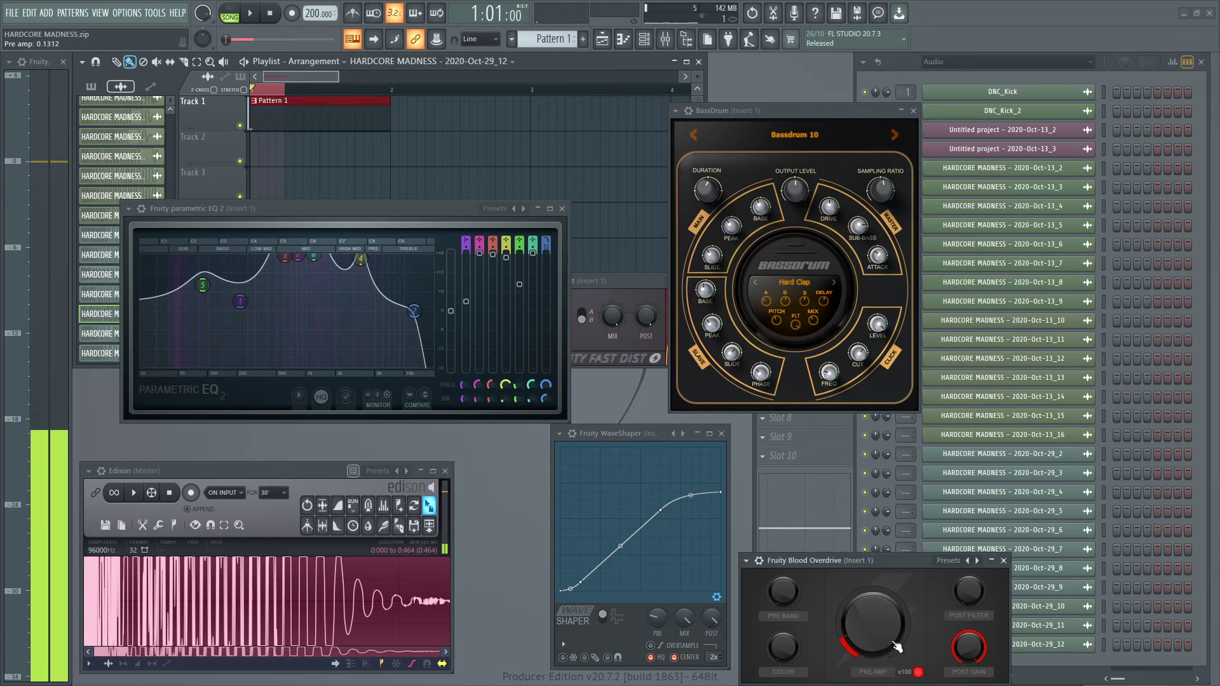
{"action": "key", "text": "space"}
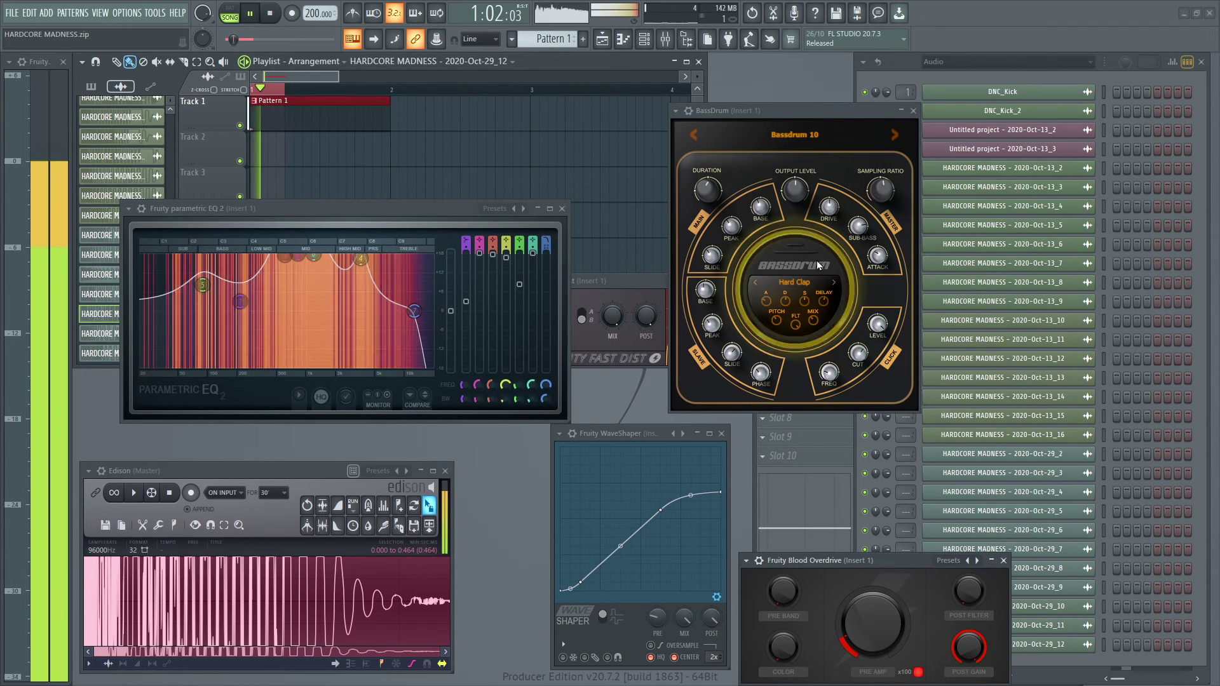
{"action": "left_click_drag", "start_coordinate": [877, 626], "coordinate": [876, 603]}
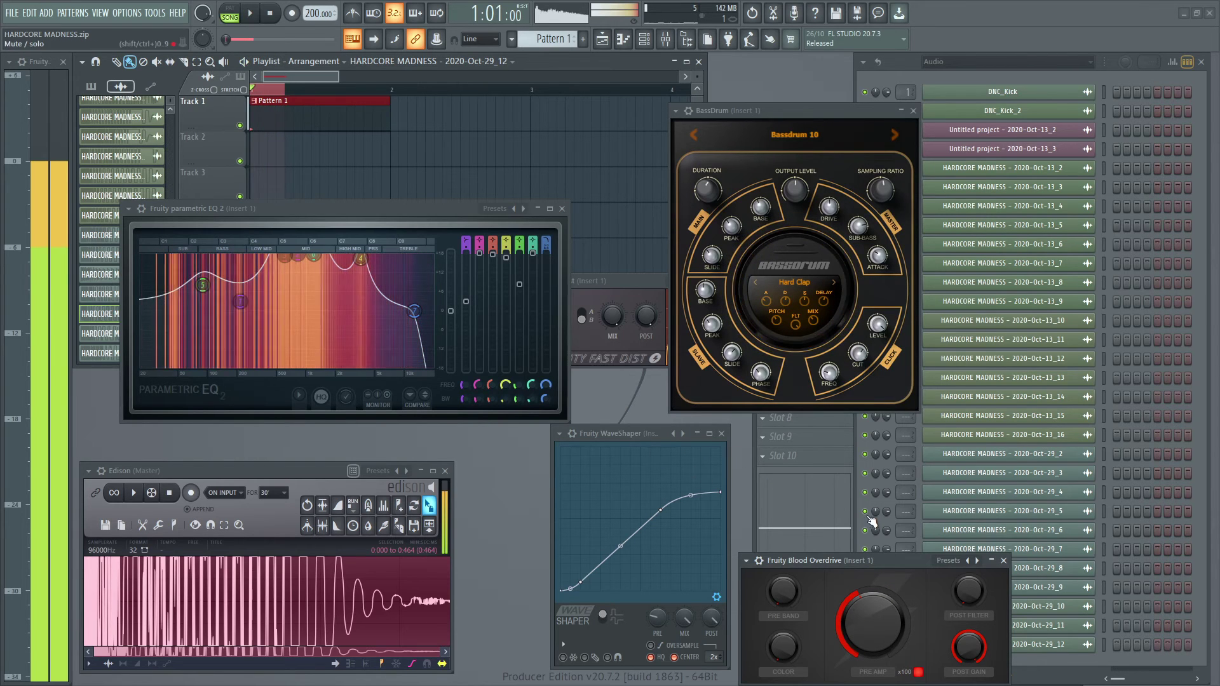
Show the mixer, reduce its window height so it starts below the BassDrum window, and restart the kick loop.
{"action": "key", "text": "F9"}
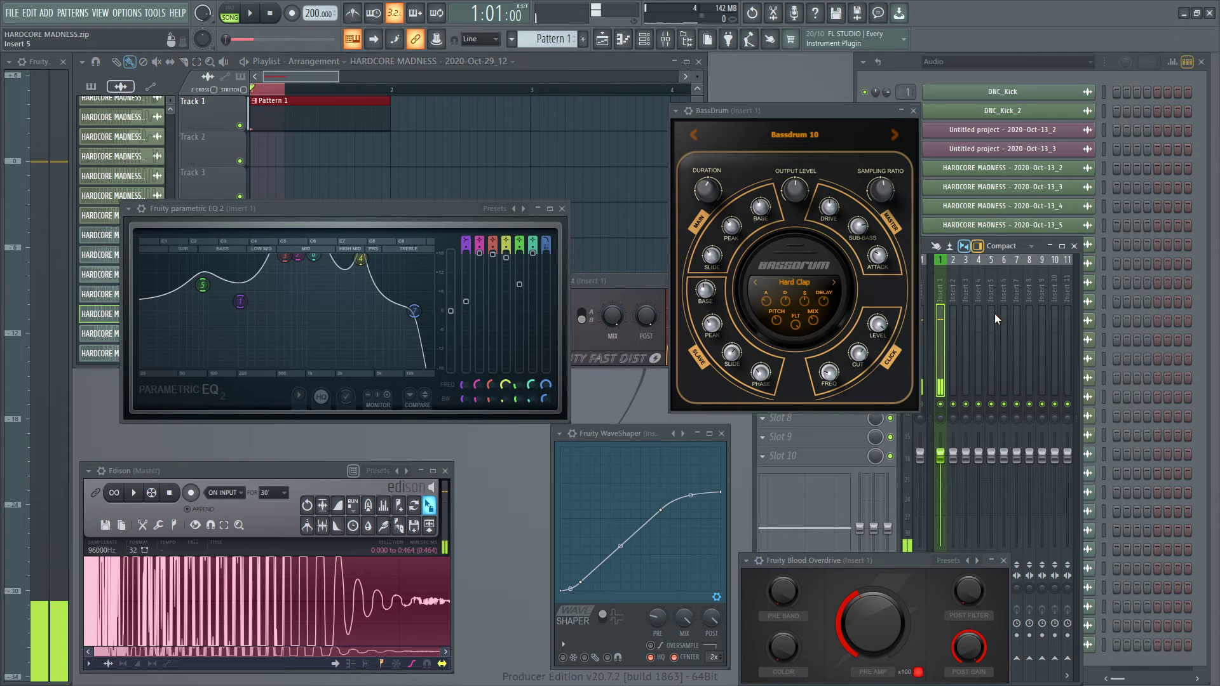
{"action": "left_click_drag", "start_coordinate": [1017, 237], "coordinate": [1026, 427]}
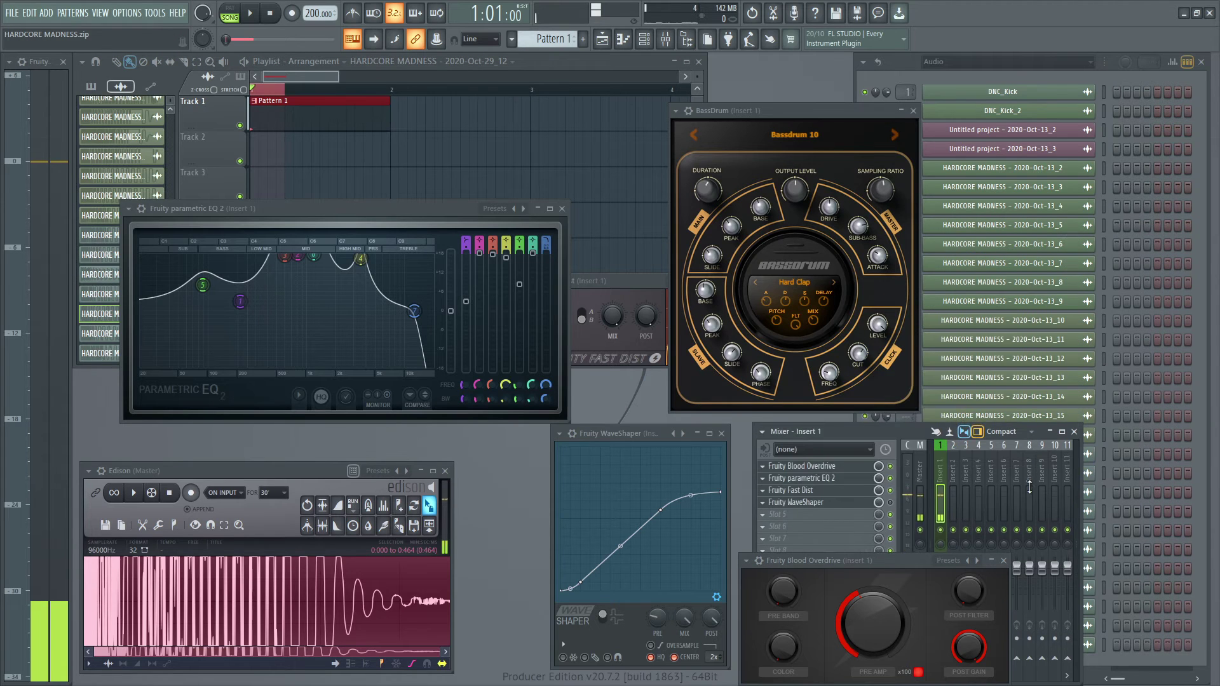
{"action": "key", "text": "space"}
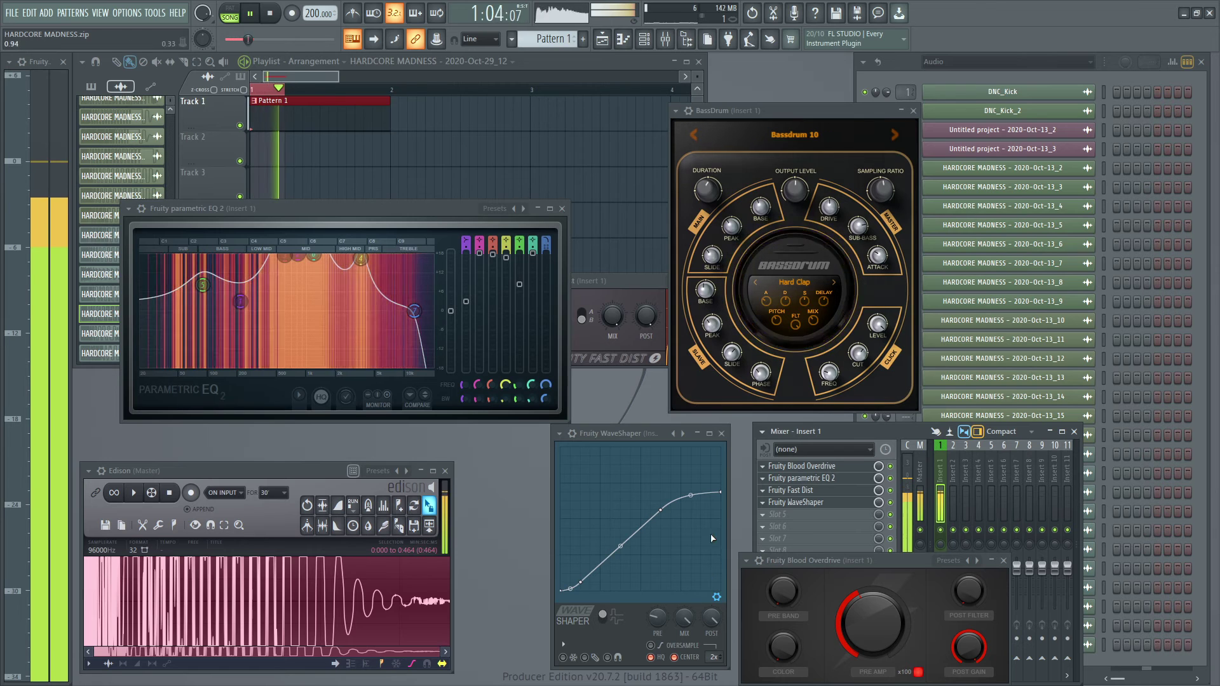
Step Fruity WaveShaper forward through its presets while the kick loops, ending on Crossover and saturate, and bring Fruity Fast Dist forward.
{"action": "left_click", "coordinate": [684, 433]}
{"action": "left_click", "coordinate": [683, 434]}
{"action": "left_click", "coordinate": [683, 433]}
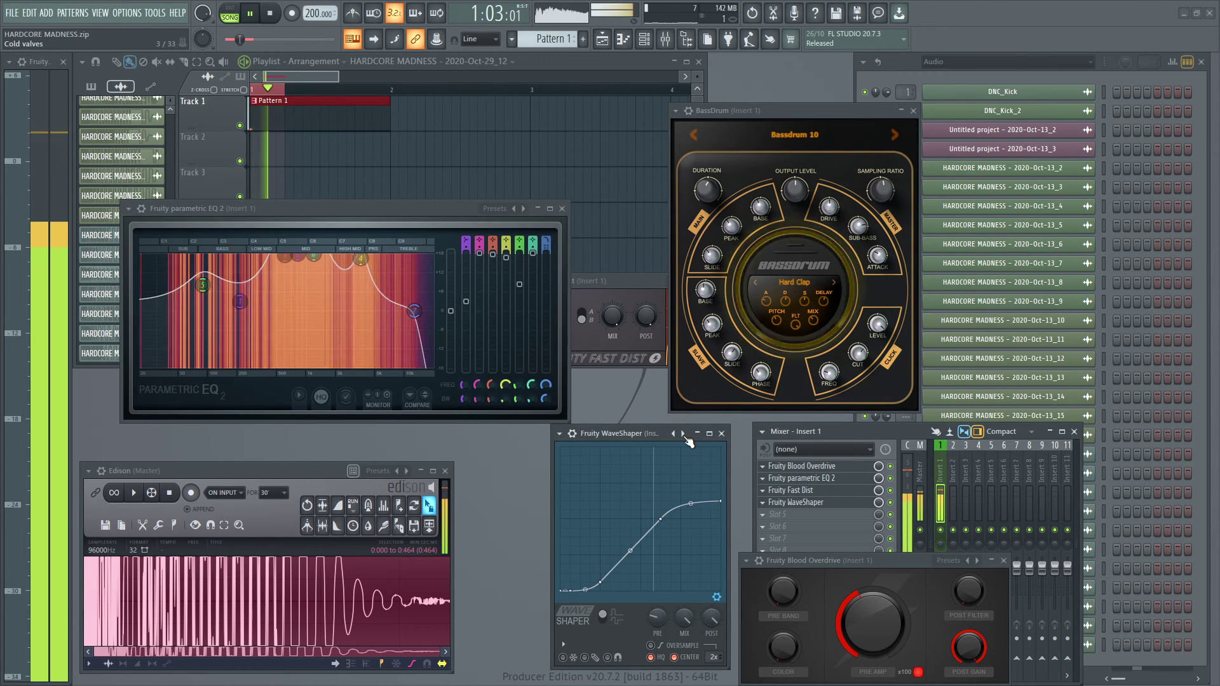
{"action": "left_click", "coordinate": [684, 433]}
{"action": "left_click", "coordinate": [684, 433]}
{"action": "left_click", "coordinate": [626, 284]}
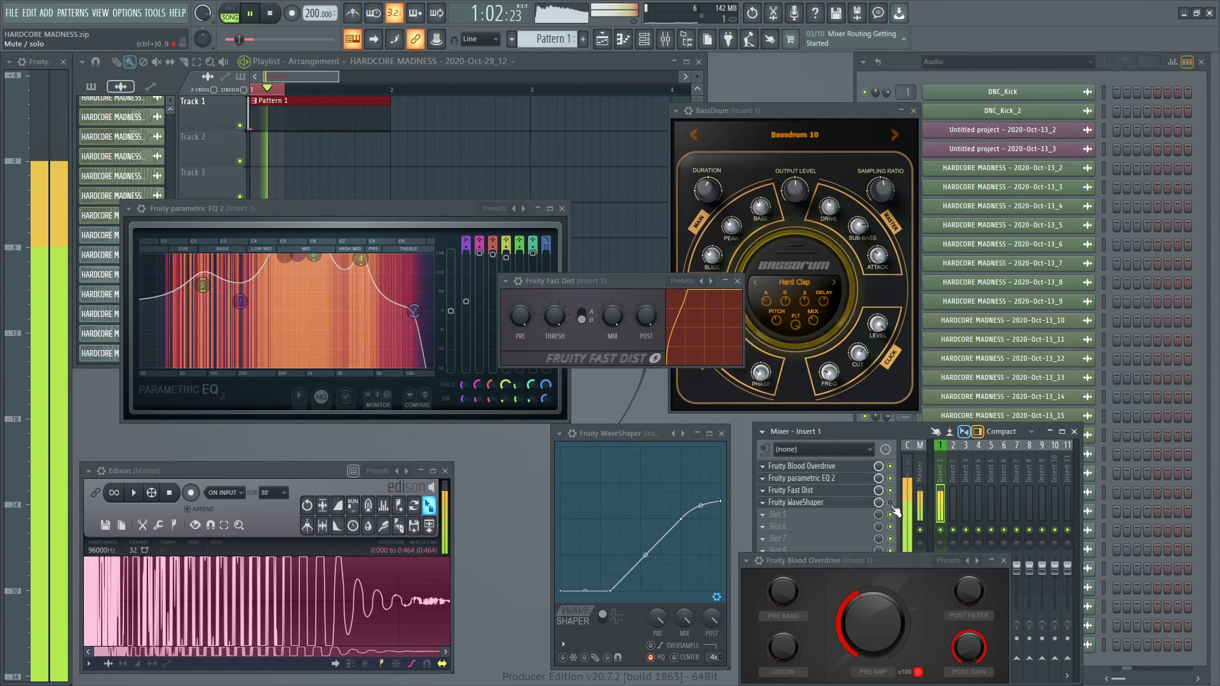
Lower Blood Overdrive's Pre Amp to about 0.30 and move EQ band 3 to 322 Hz at 18 dB while testing the kick.
{"action": "left_click_drag", "start_coordinate": [872, 622], "coordinate": [872, 642]}
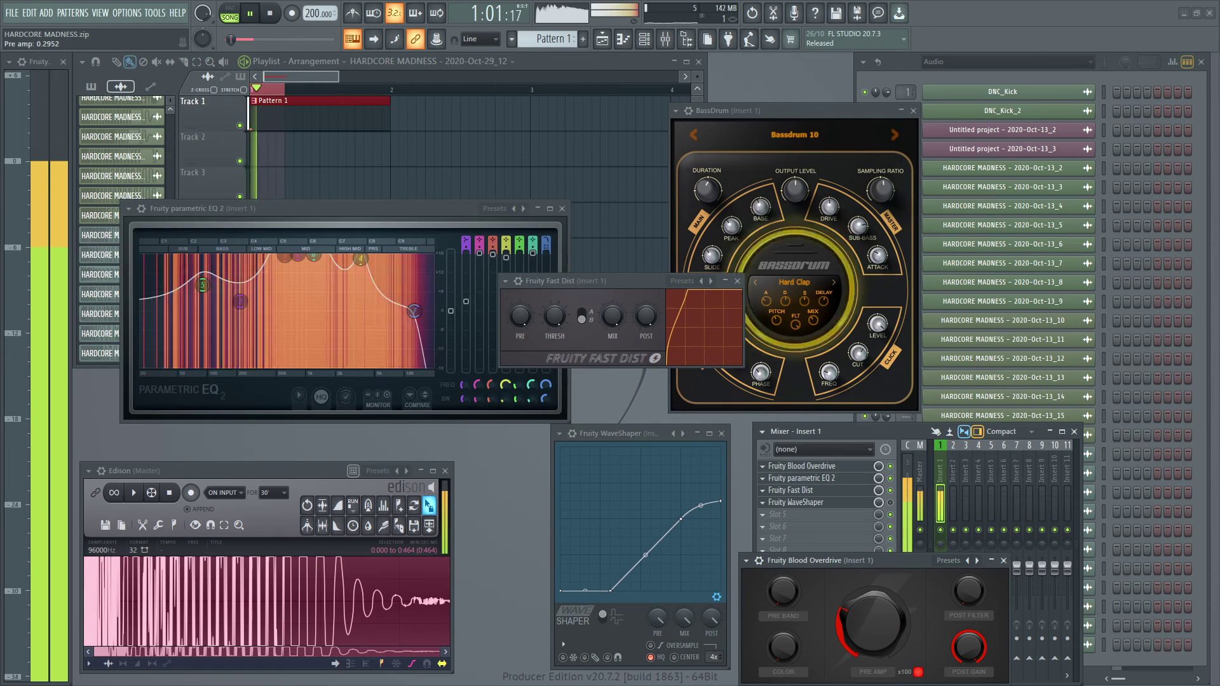
{"action": "key", "text": "space"}
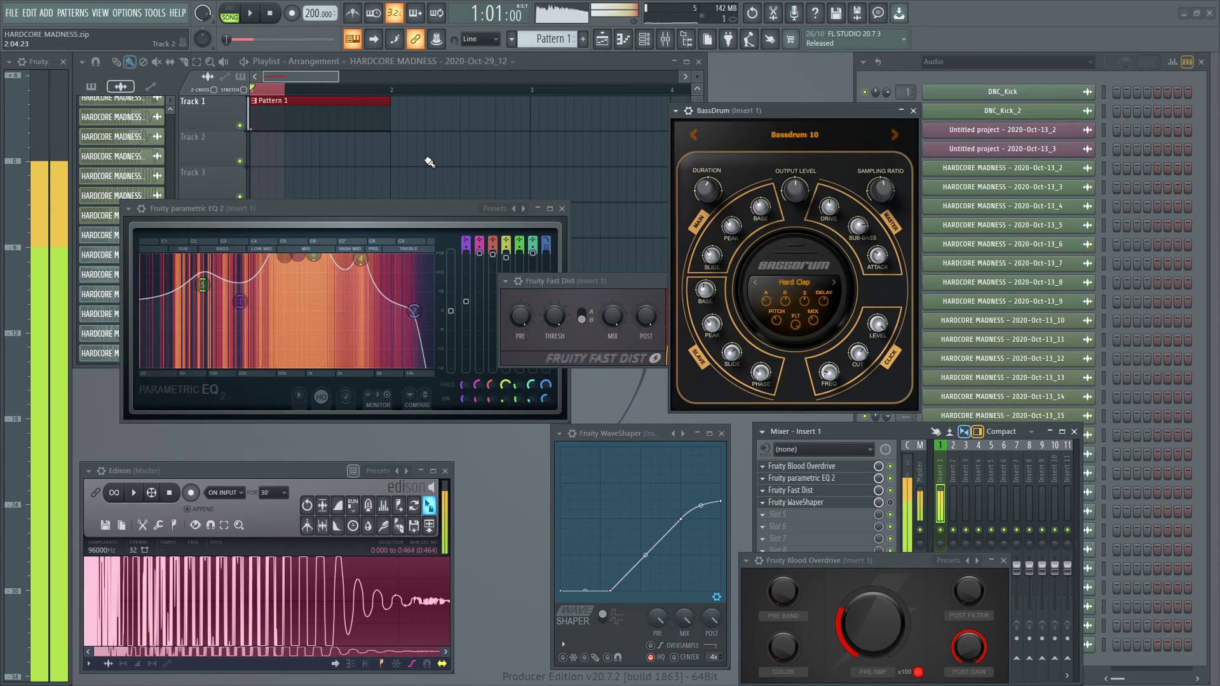
{"action": "key", "text": "space"}
{"action": "left_click_drag", "start_coordinate": [240, 301], "coordinate": [258, 255]}
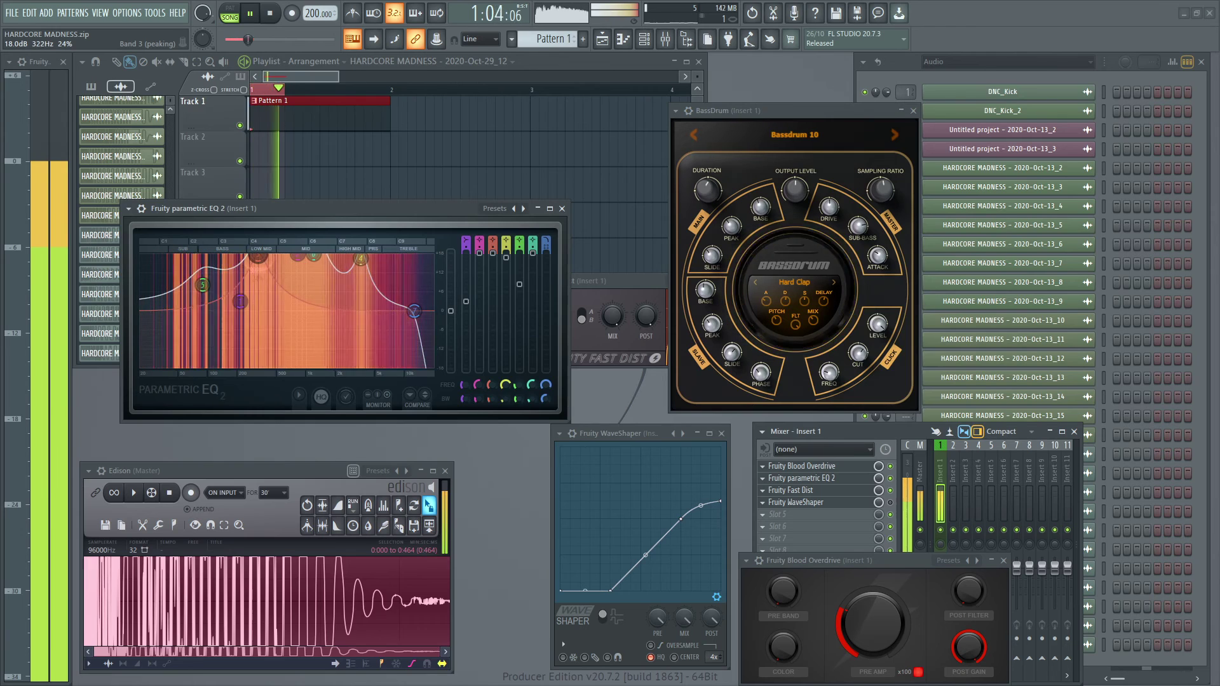
{"action": "key", "text": "space"}
Clear the sample from Edison and extend the playlist loop about a quarter into bar 2.
{"action": "left_click", "coordinate": [290, 598]}
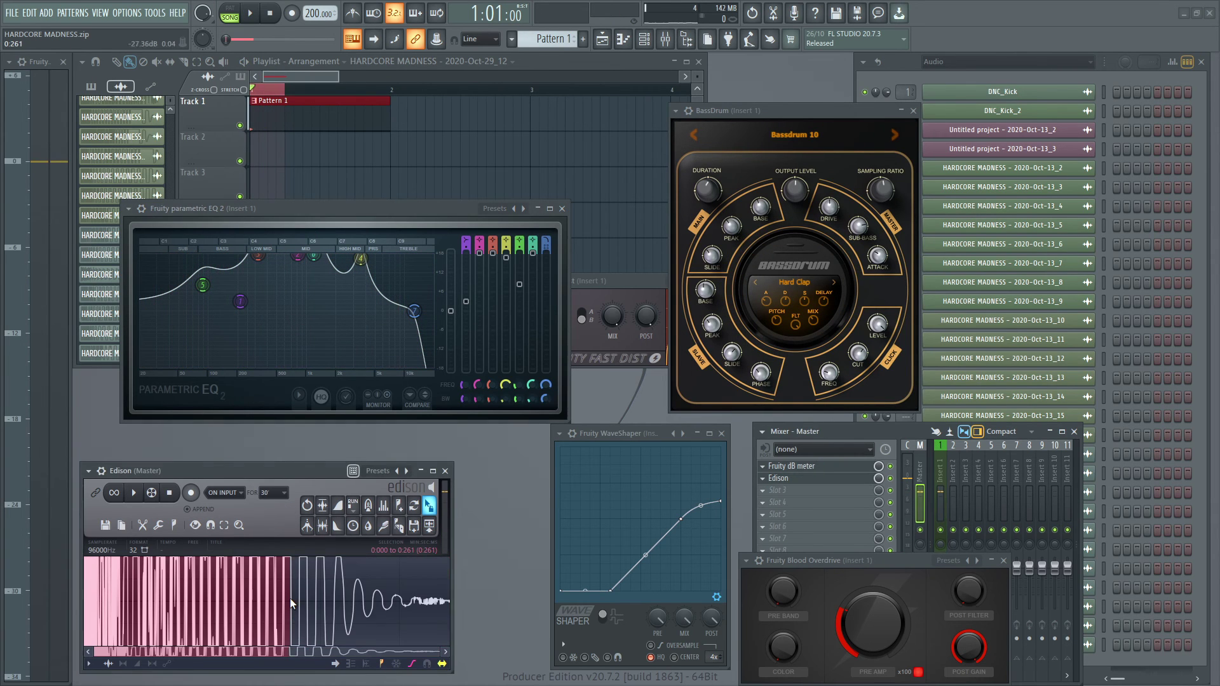
{"action": "key", "text": "Delete"}
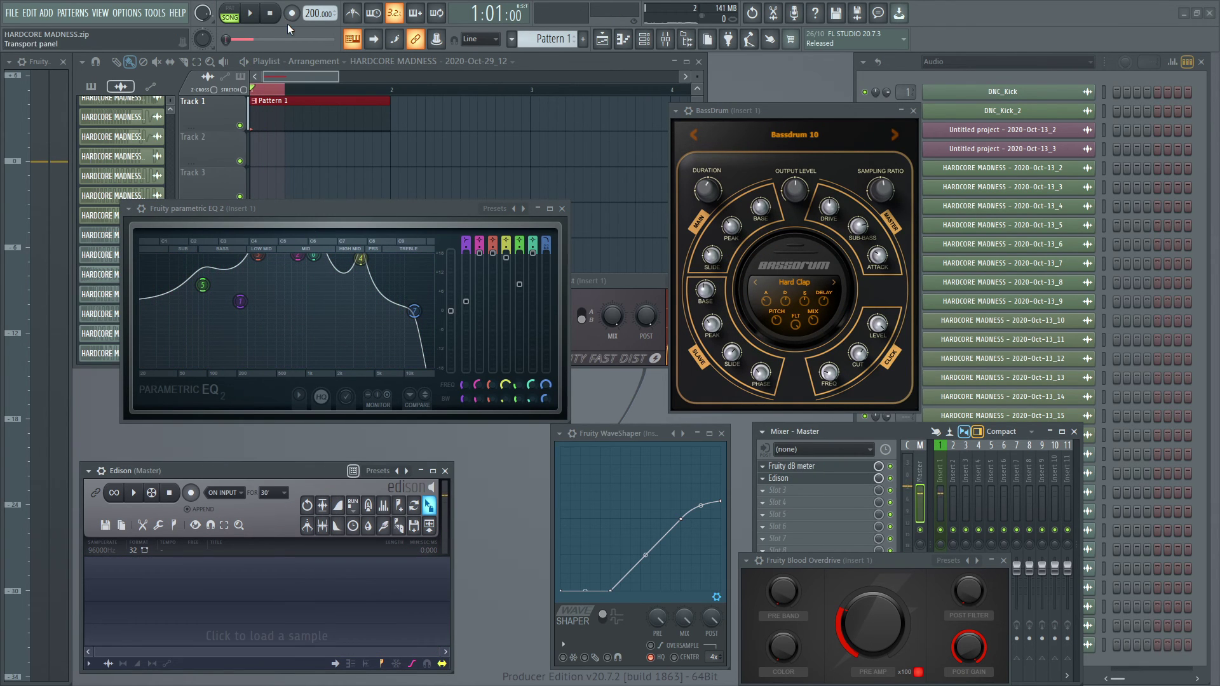
{"action": "left_click_drag", "start_coordinate": [285, 91], "coordinate": [426, 92]}
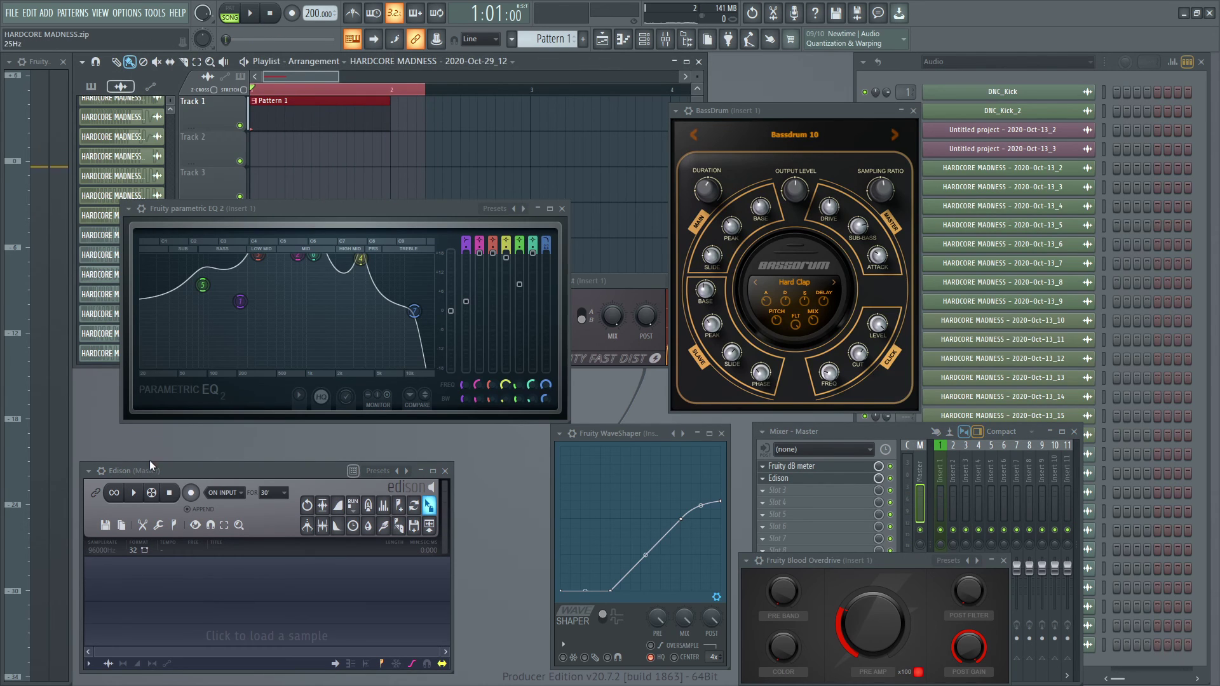
Arm Edison on input and record the reshaped kick from the song playback.
{"action": "left_click", "coordinate": [191, 494]}
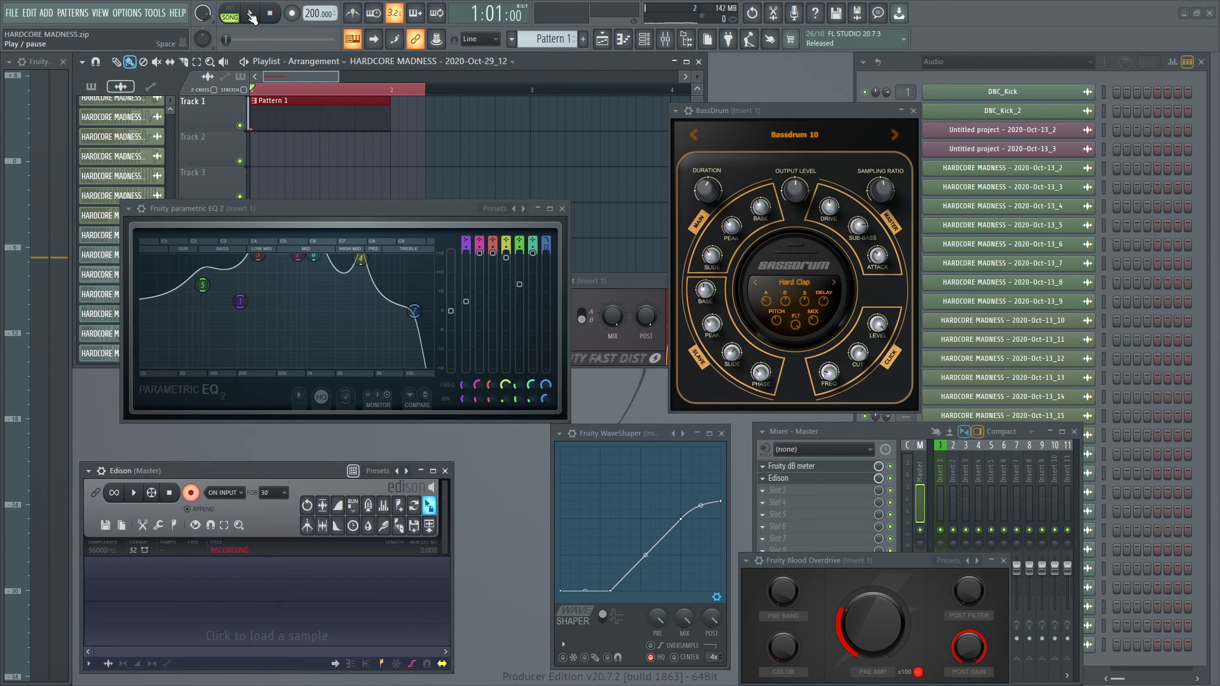
{"action": "left_click", "coordinate": [251, 13]}
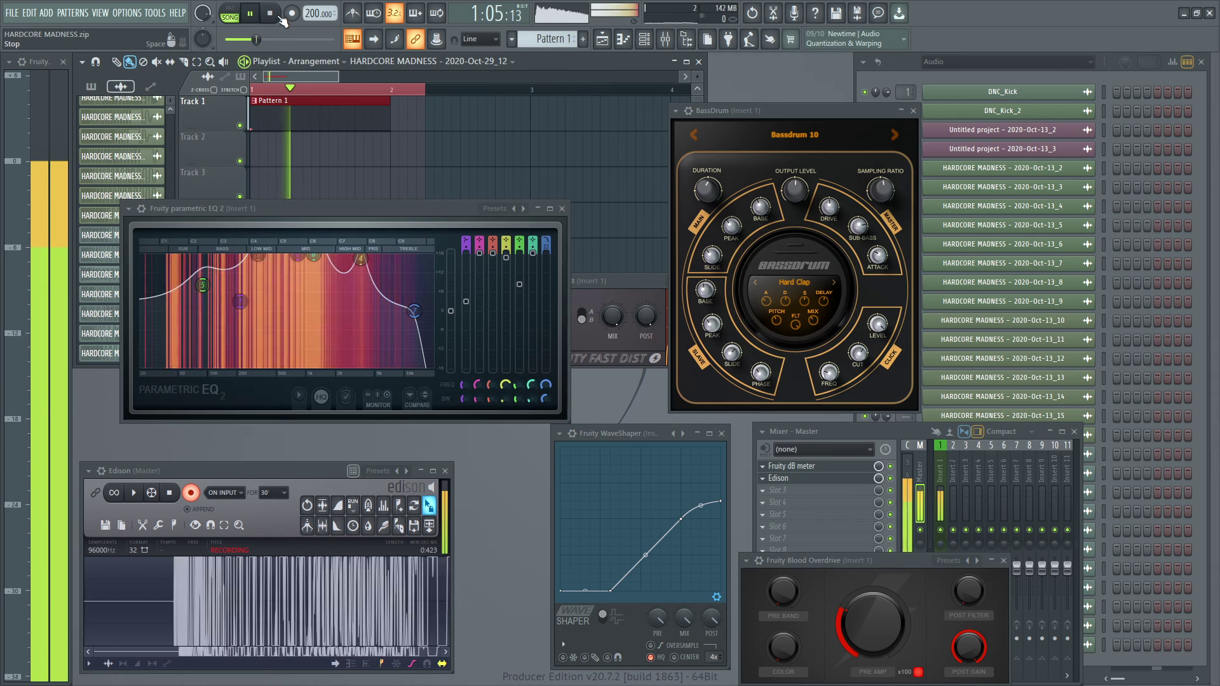
{"action": "key", "text": "space"}
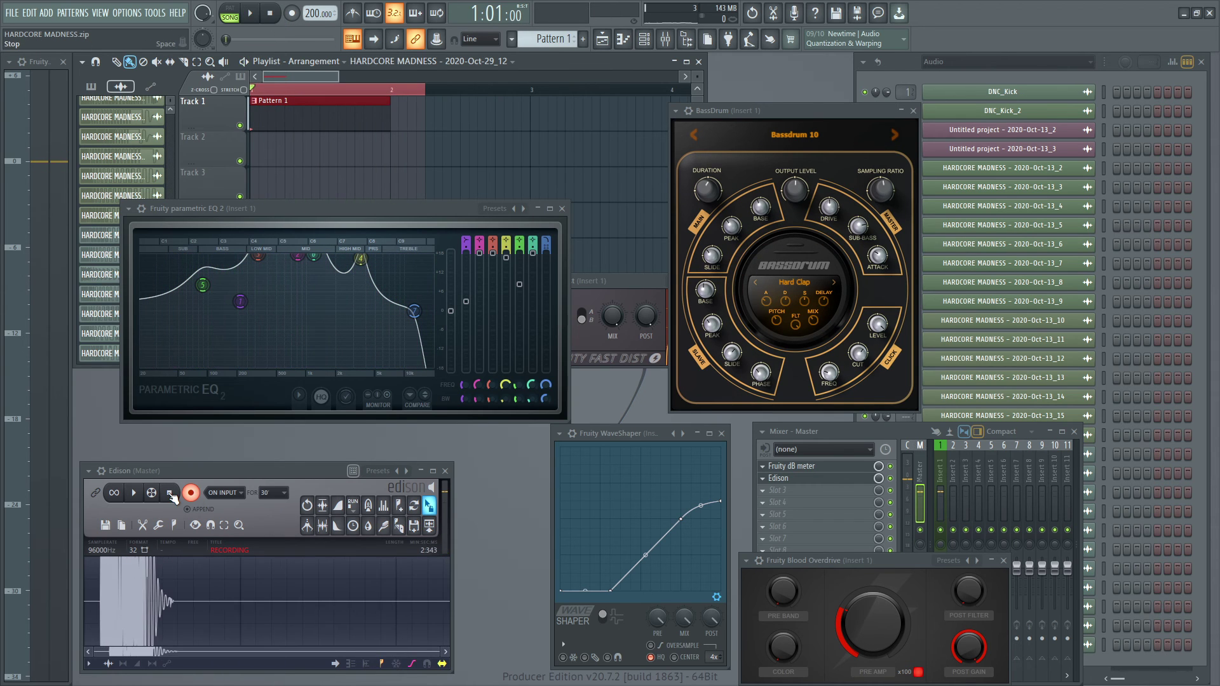
Trim the Edison recording and drop it on playlist Track 1 midway through bar 2, removing the placed clip but keeping its channel.
{"action": "left_click", "coordinate": [324, 506]}
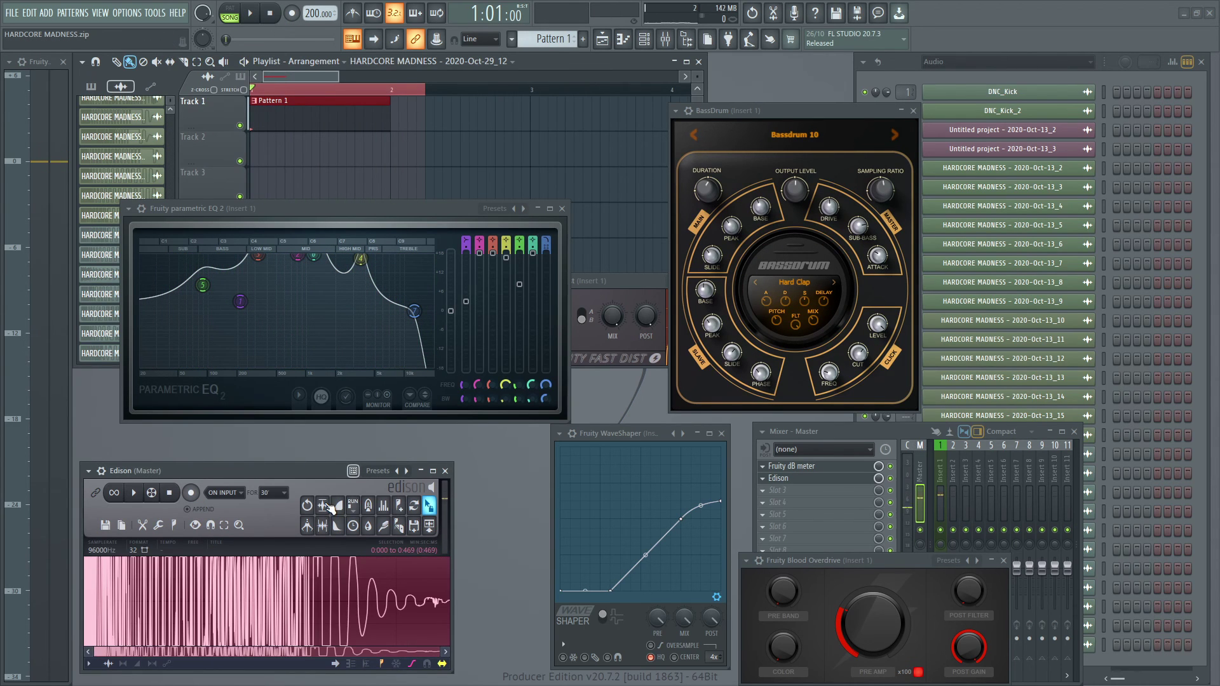
{"action": "left_click_drag", "start_coordinate": [330, 508], "coordinate": [471, 114]}
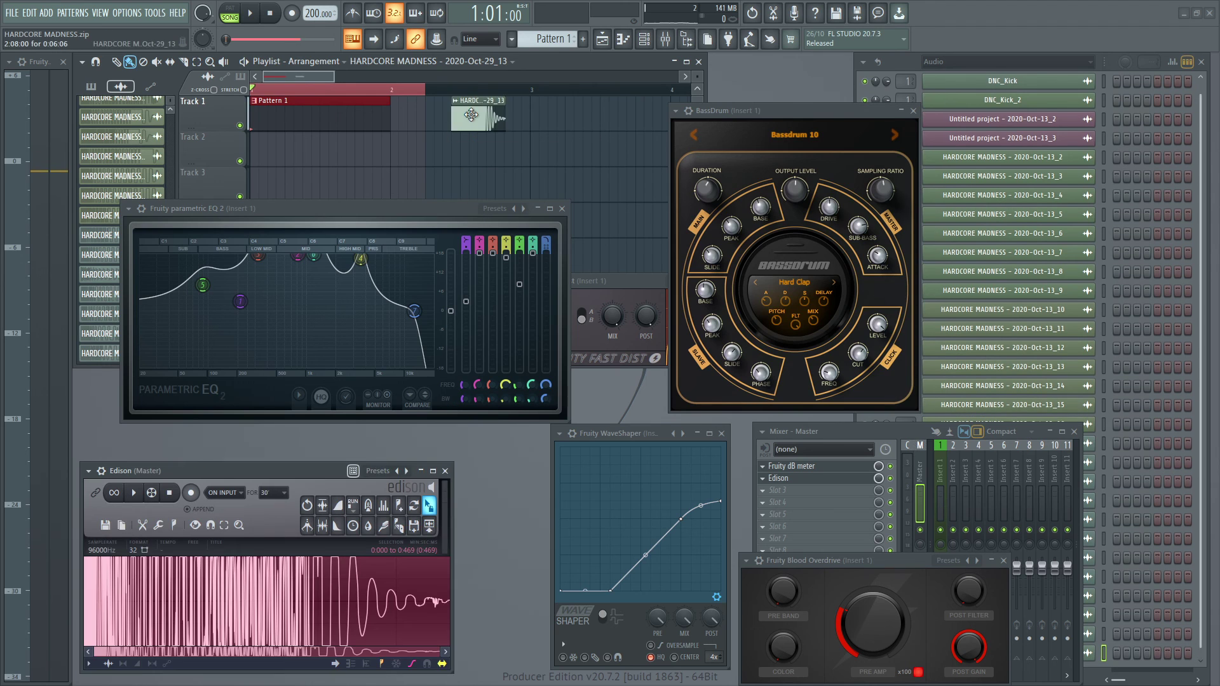
{"action": "right_click", "coordinate": [471, 115]}
Move the mixer clear of the channel rack and audition the HARDCORE MADNESS - 2020-Oct-29_13 kick.
{"action": "left_click_drag", "start_coordinate": [841, 424], "coordinate": [640, 409]}
{"action": "left_click", "coordinate": [1058, 654]}
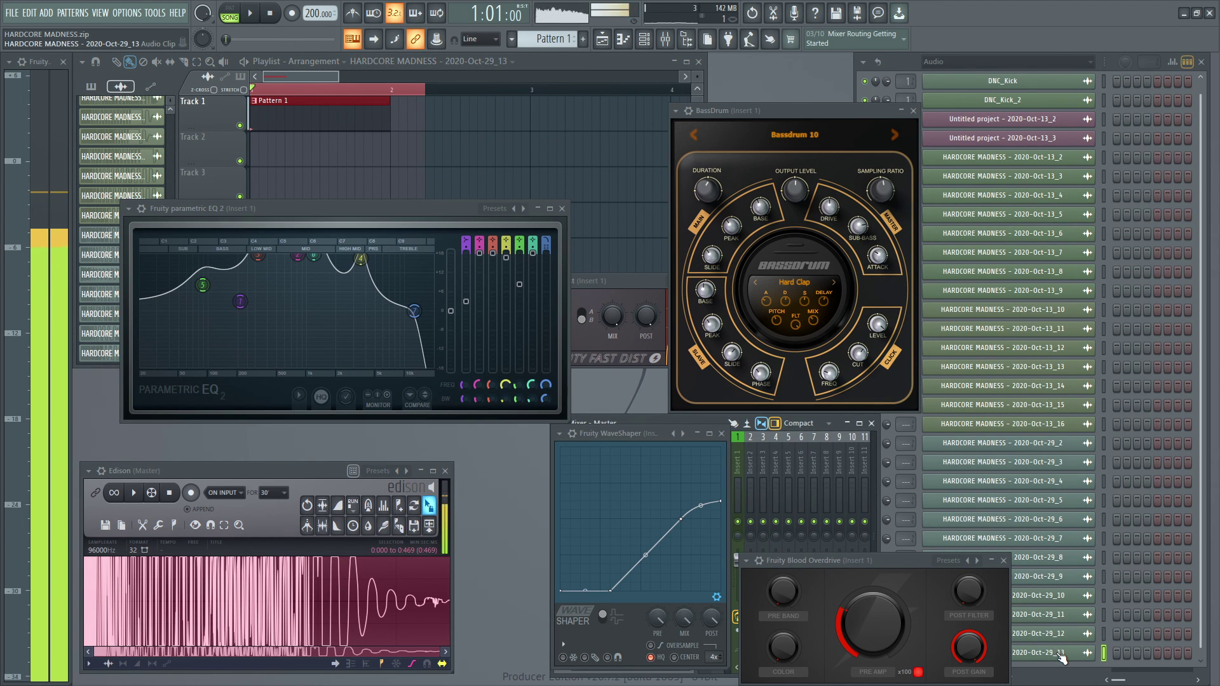
{"action": "left_click", "coordinate": [1060, 642]}
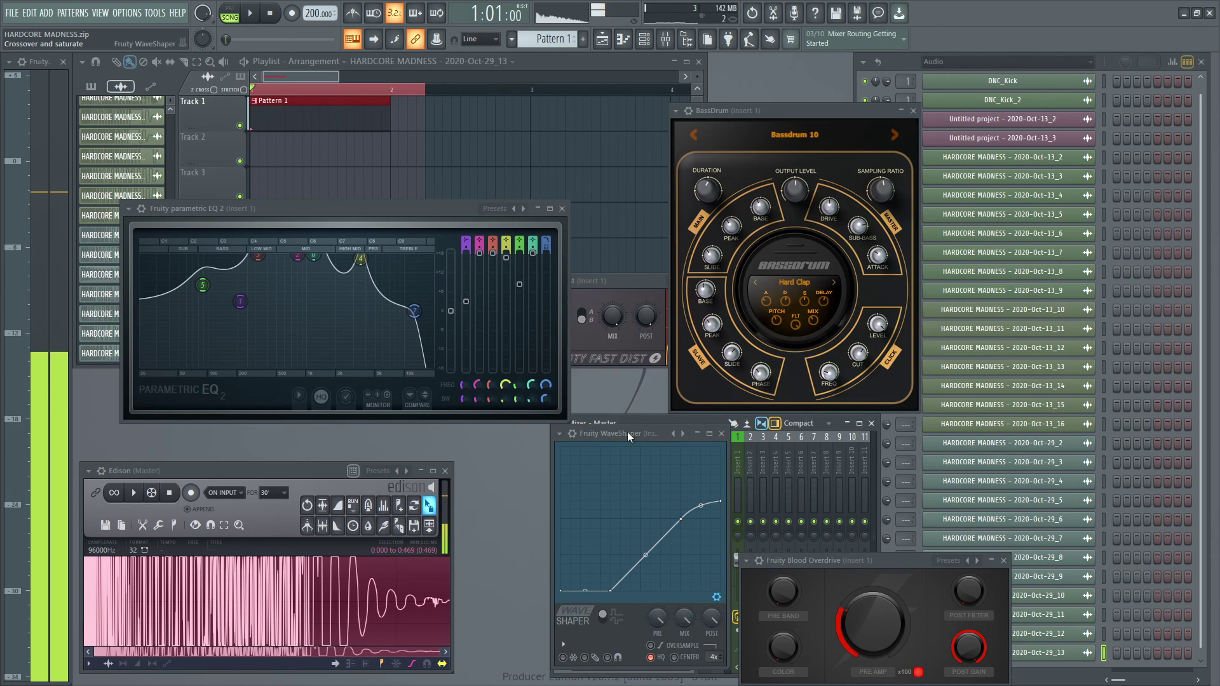
Close the Fruity WaveShaper window, narrow the mixer to five inserts, and compare the 2020-Oct-29_12 and 2020-Oct-29_13 kicks.
{"action": "left_click", "coordinate": [722, 434]}
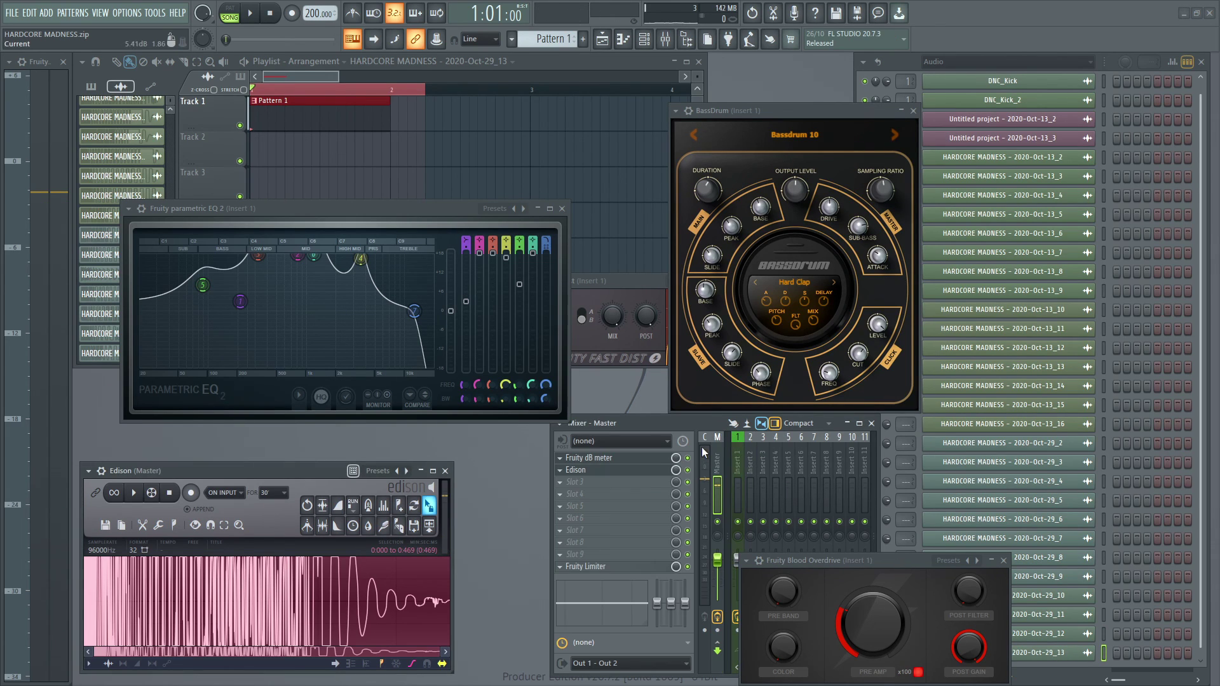
{"action": "left_click_drag", "start_coordinate": [878, 507], "coordinate": [802, 504]}
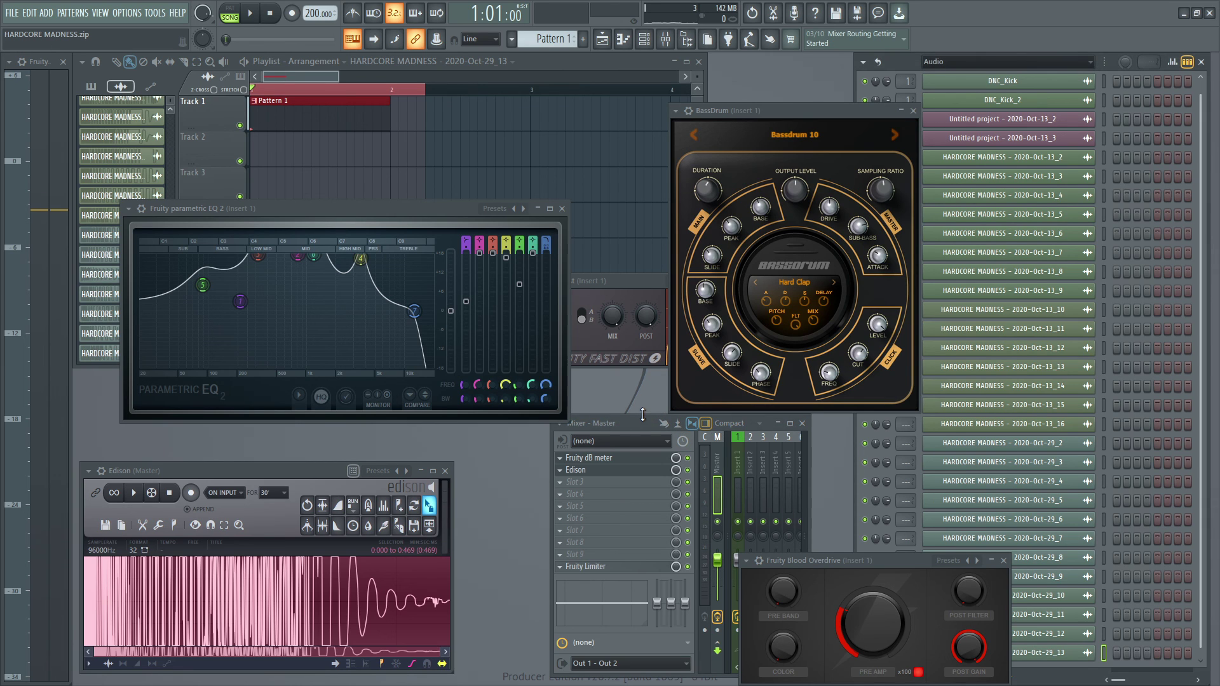
{"action": "left_click", "coordinate": [1062, 654]}
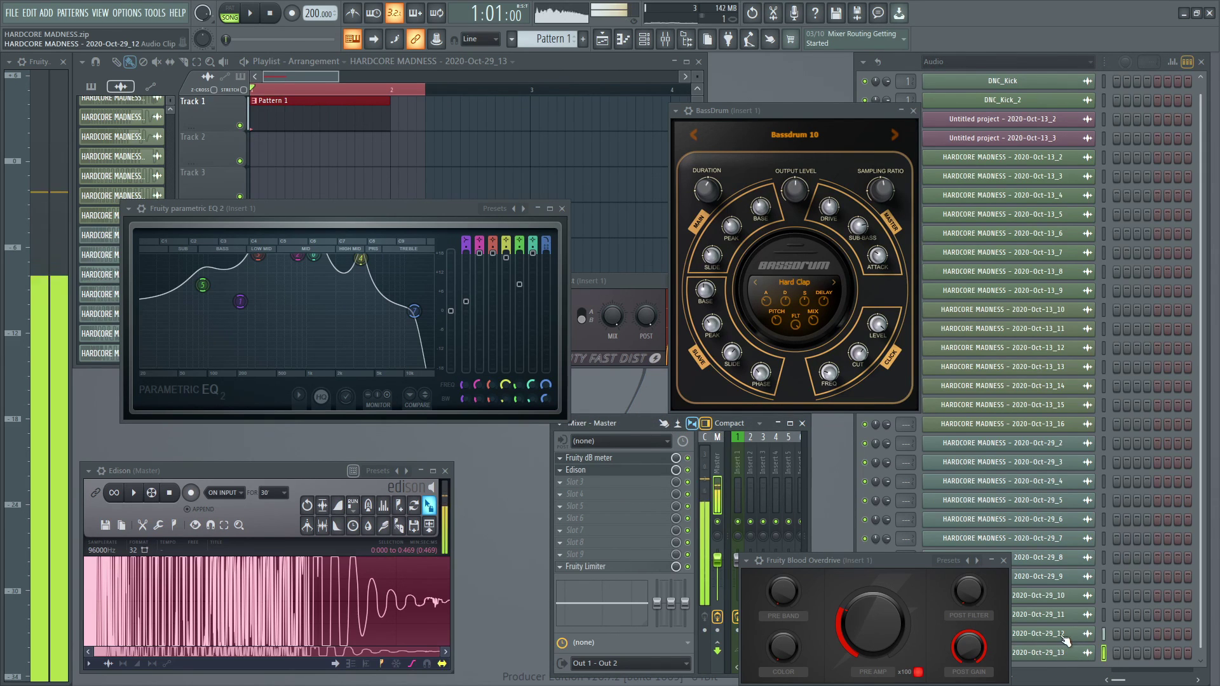